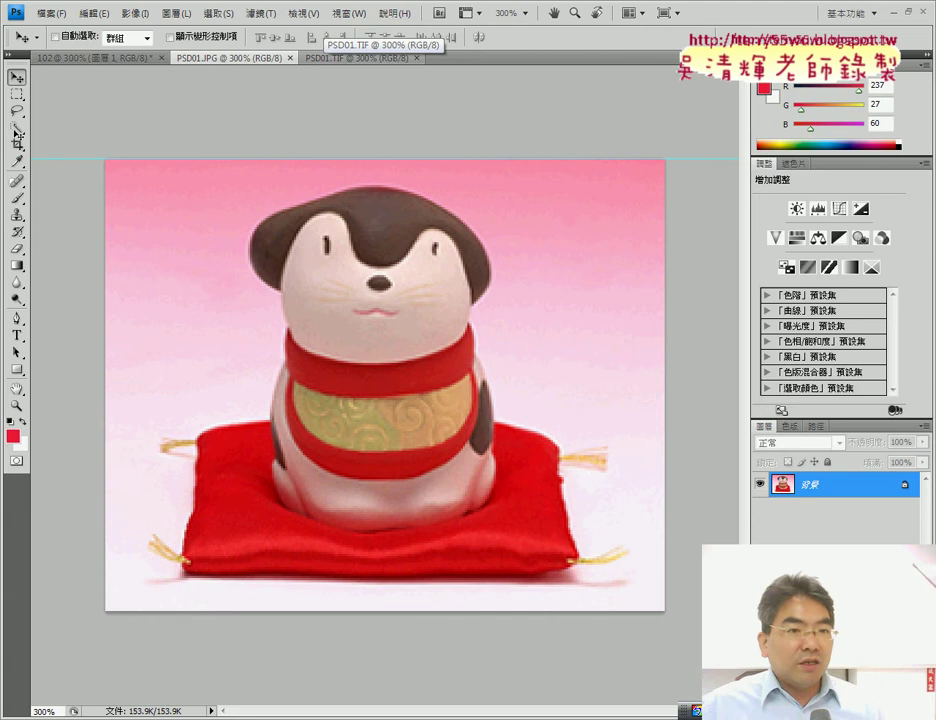
# Step: Use the Magic Wand at tolerance 32 to select the pale lower background around the figurine and cushion
pyautogui.click(18, 128)
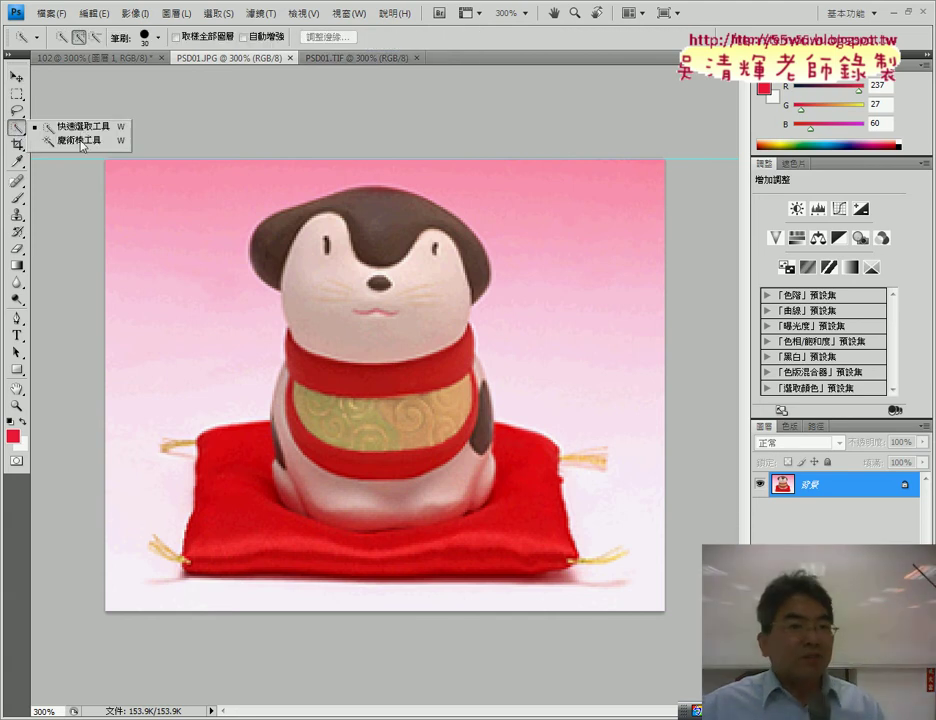
pyautogui.click(80, 141)
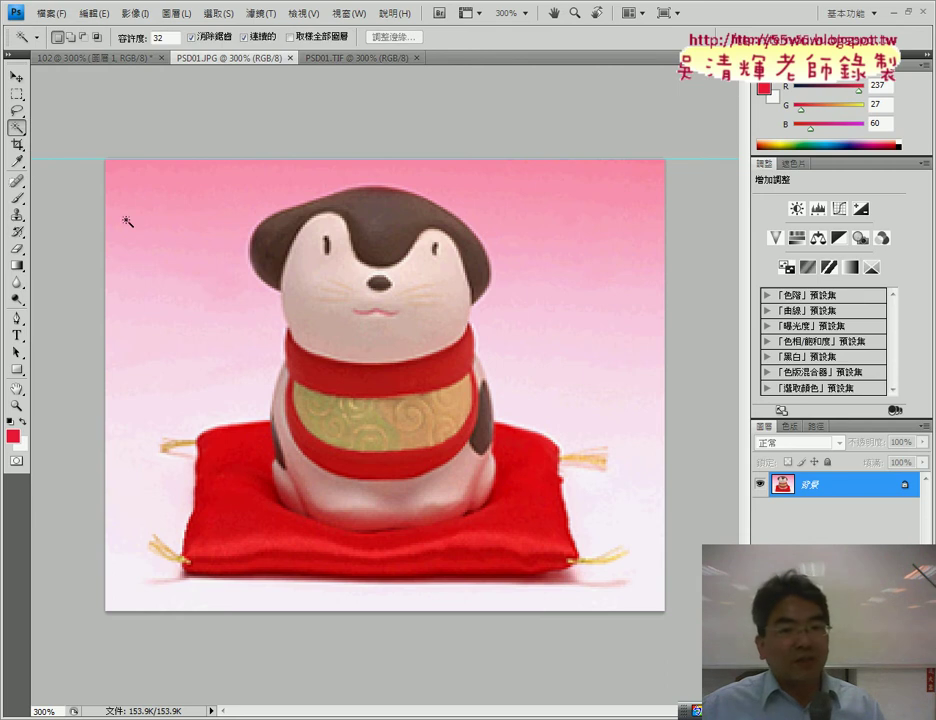
pyautogui.click(184, 233)
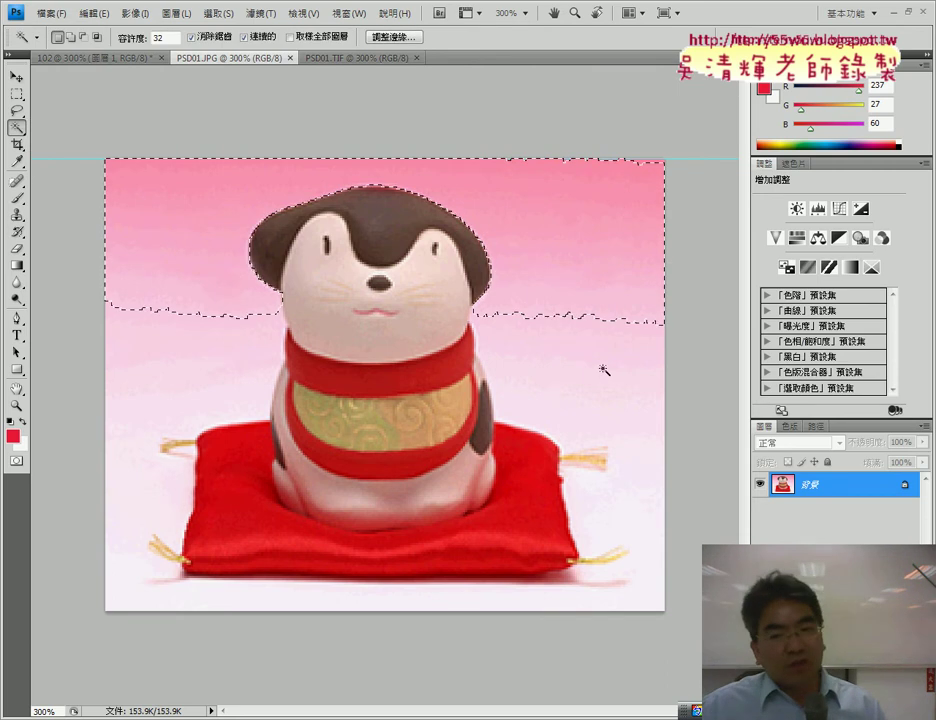
pyautogui.keyDown('shift'); pyautogui.click(560, 350); pyautogui.keyUp('shift')
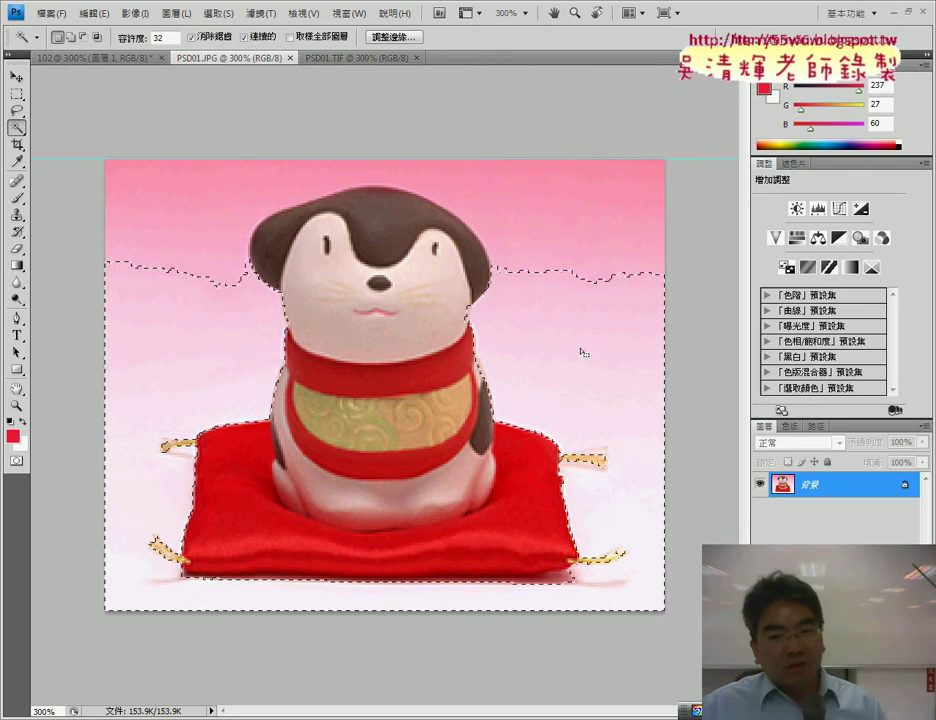
pyautogui.click(579, 238)
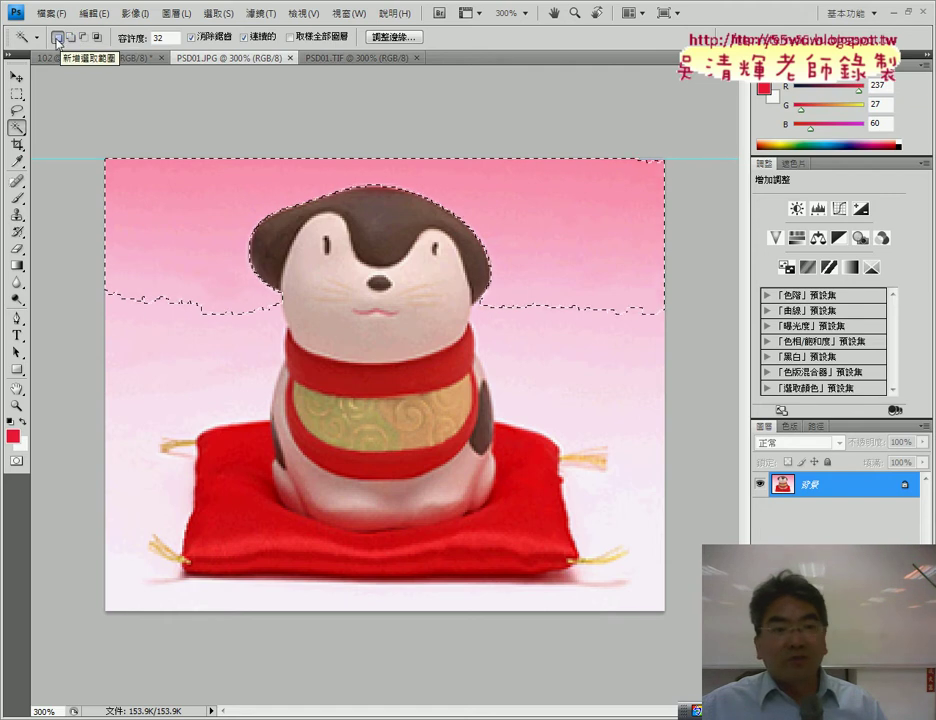
pyautogui.click(624, 420)
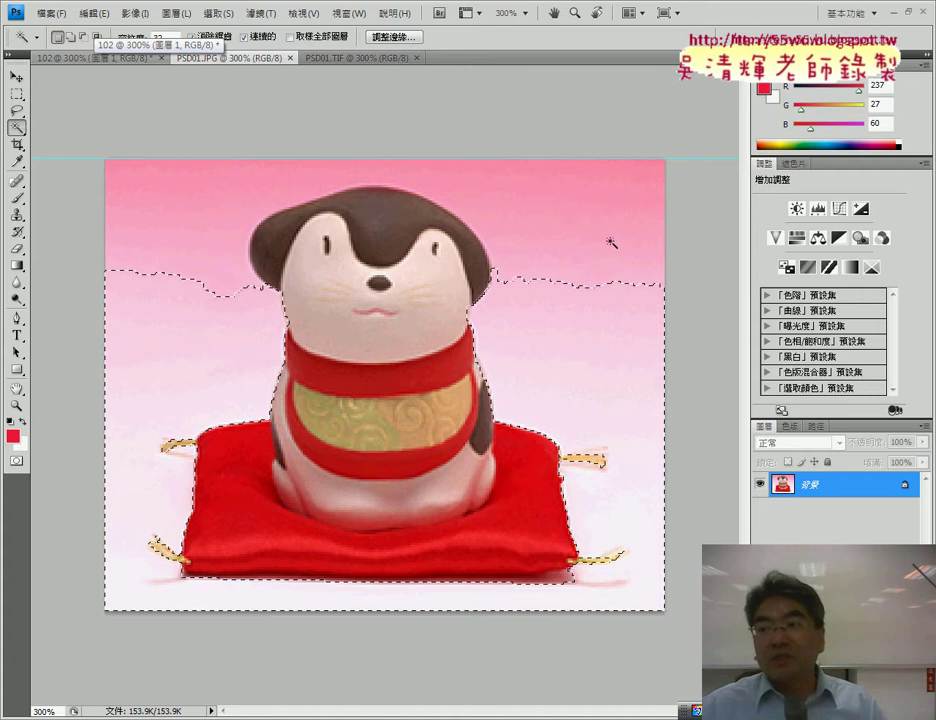
# Step: Add the pink top background to the selection, then invert it onto the figurine and cushion
pyautogui.click(73, 40)
pyautogui.click(581, 234)
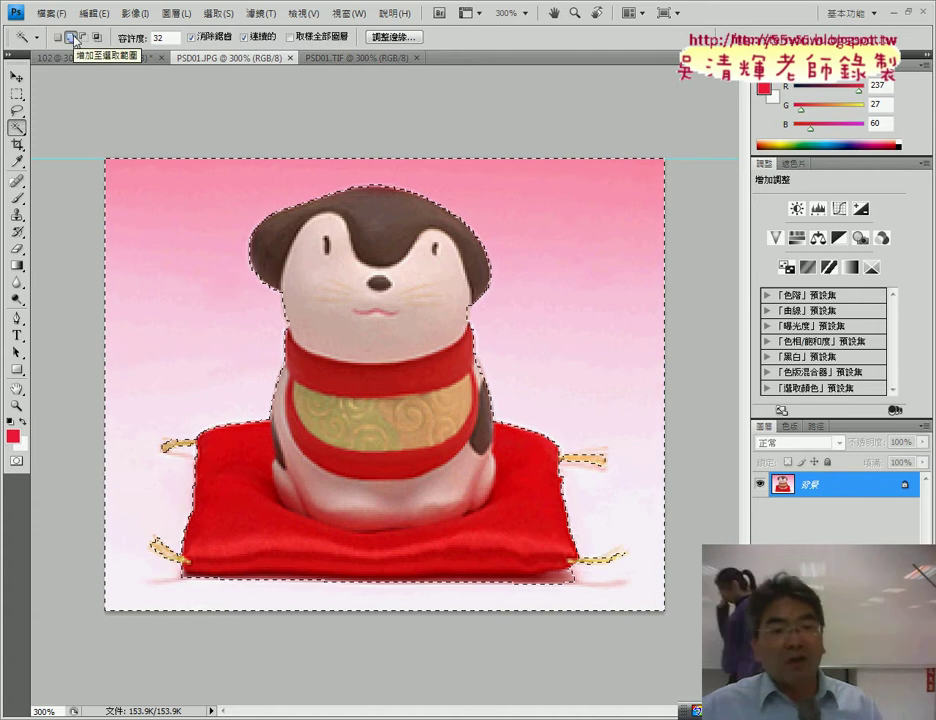
pyautogui.click(74, 38)
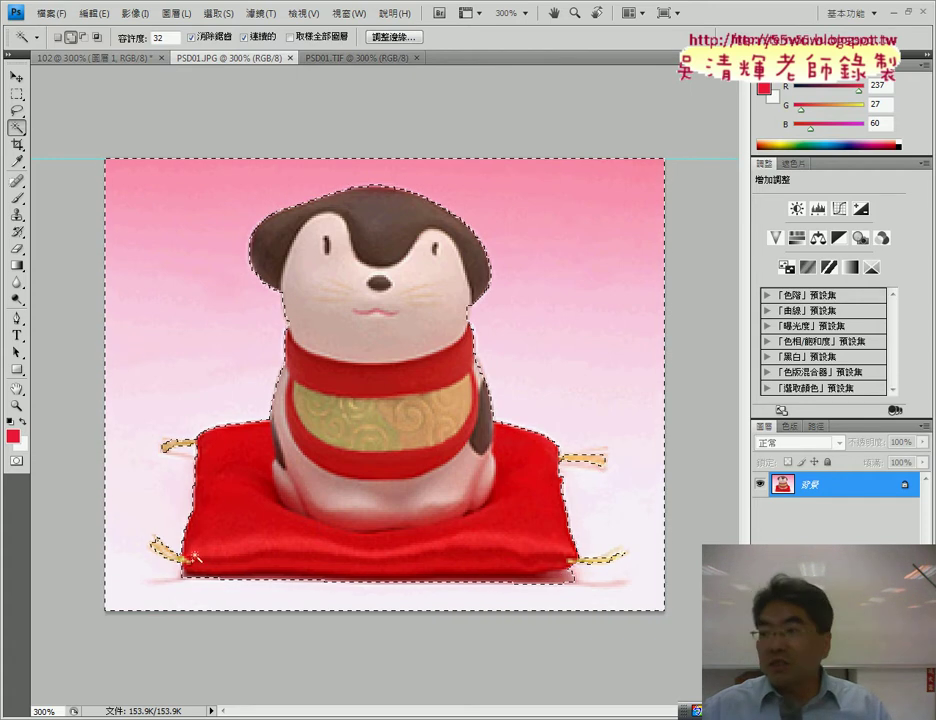
pyautogui.click(216, 13)
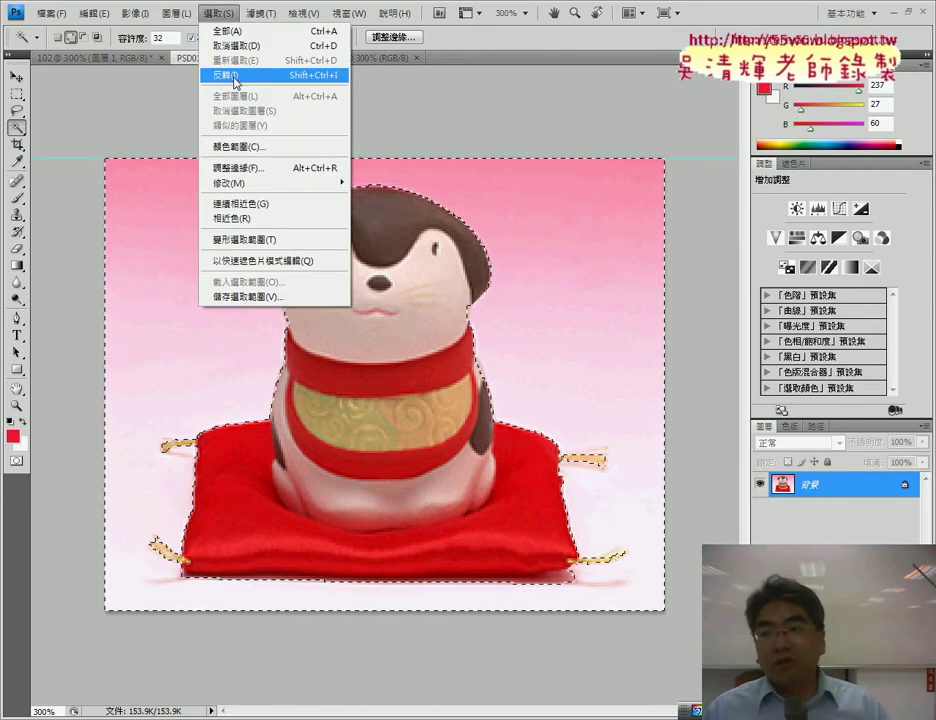
pyautogui.click(320, 75)
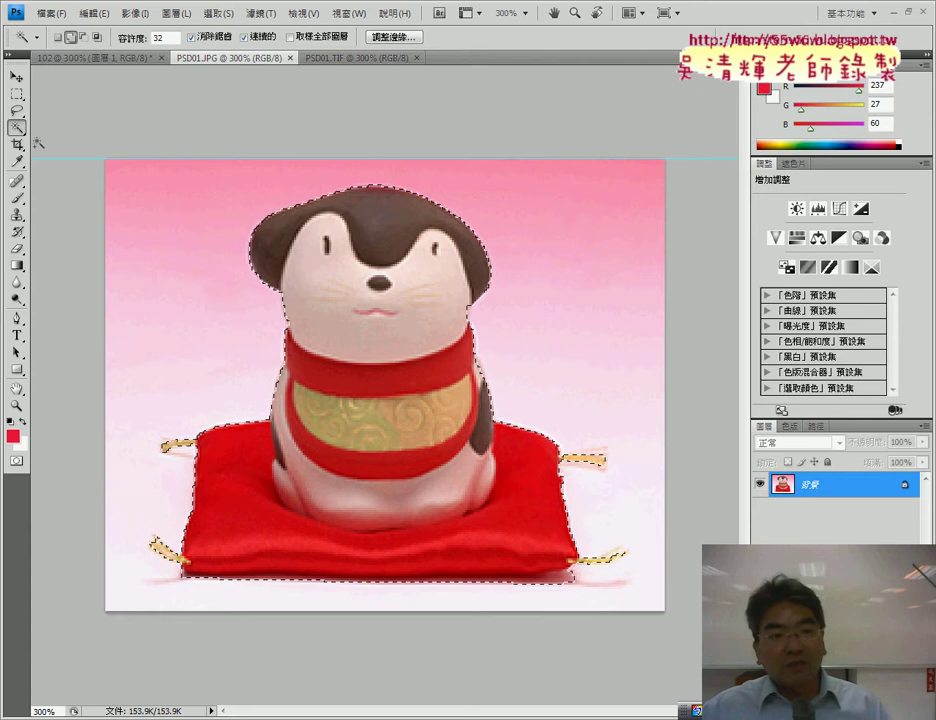
pyautogui.click(17, 111)
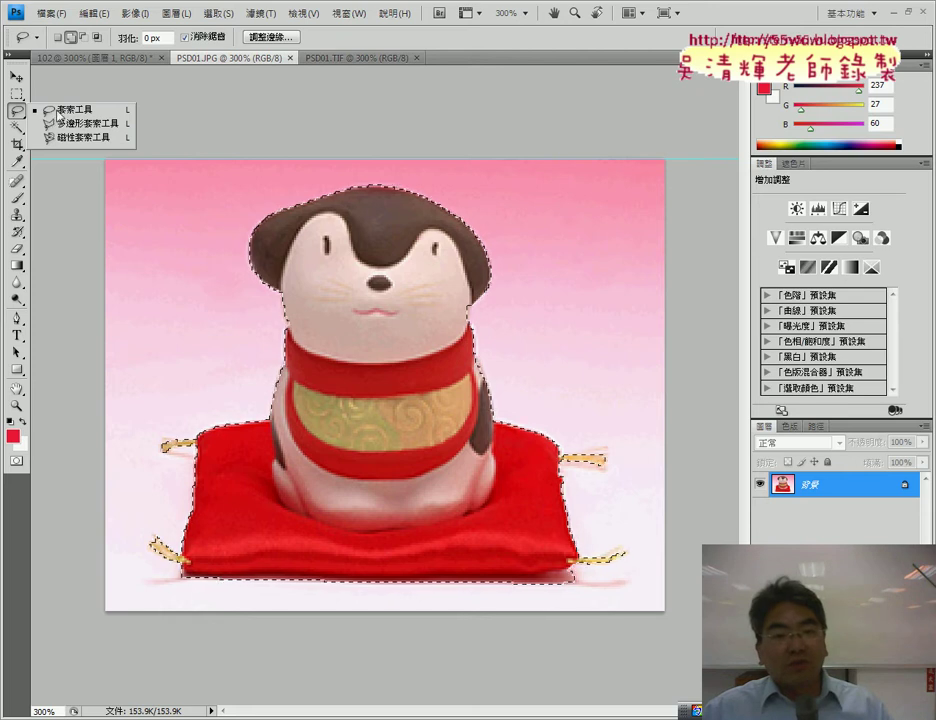
# Step: Zoom in on the figurine's edges with the freehand Lasso and undo back to an earlier selection
pyautogui.click(50, 111)
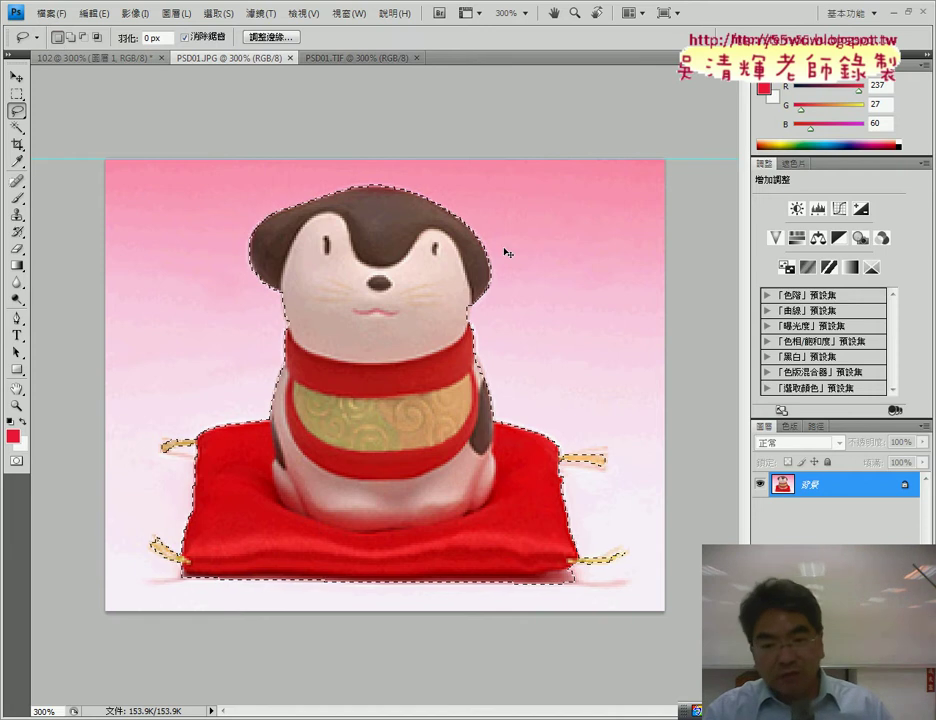
pyautogui.hotkey('ctrl', '+')
pyautogui.hotkey('ctrl', '+')
pyautogui.hotkey('ctrl', '+')
pyautogui.hotkey('ctrl', '+')
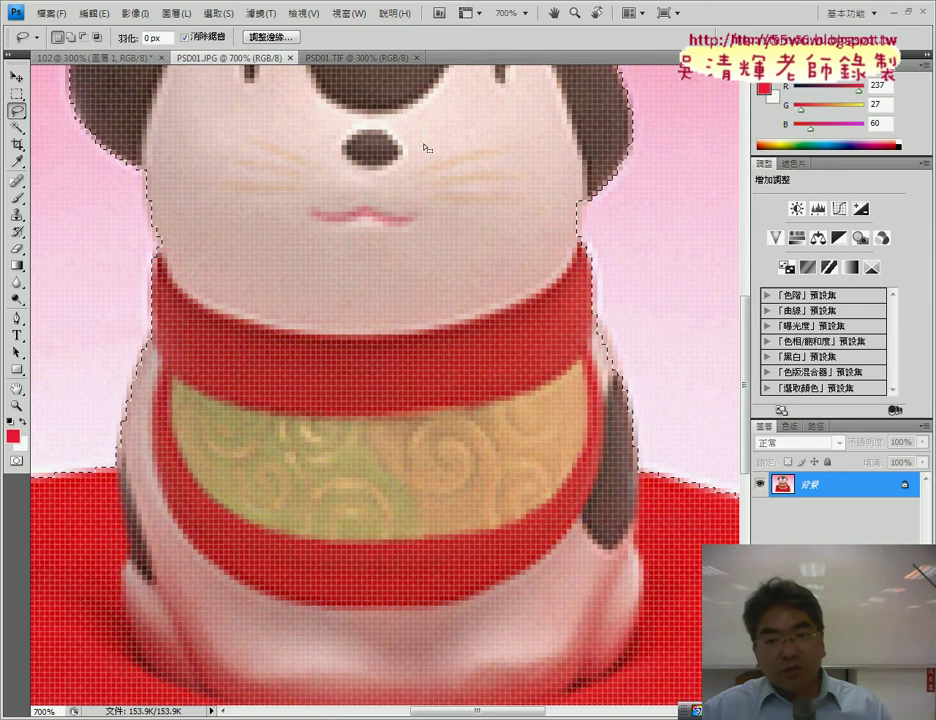
pyautogui.hotkey('ctrl', 'z')
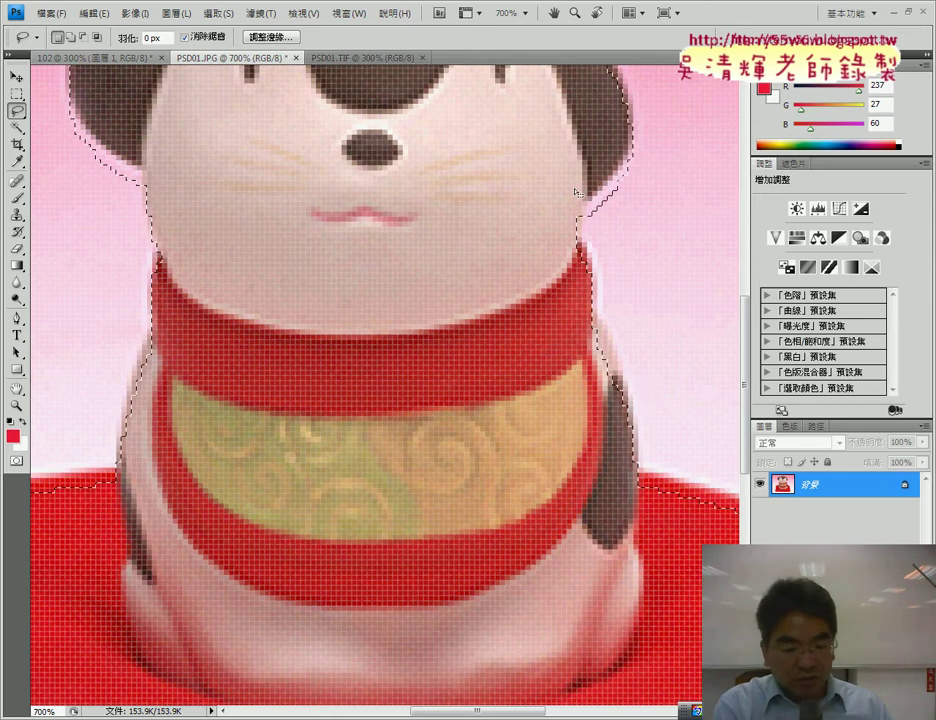
pyautogui.hotkey('ctrl', 'z')
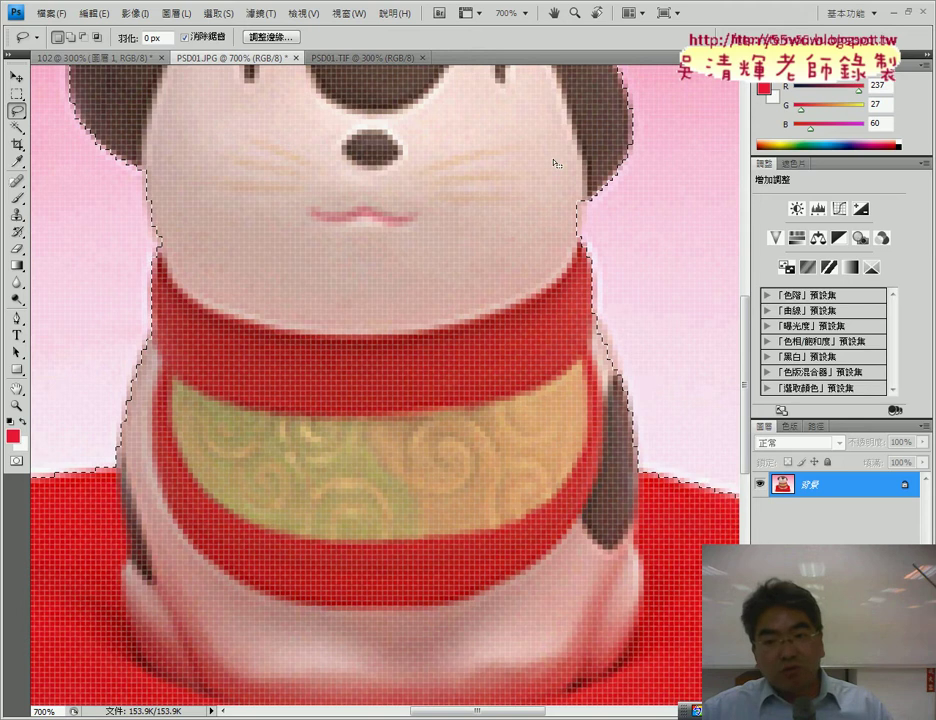
pyautogui.hotkey('ctrl', 'z')
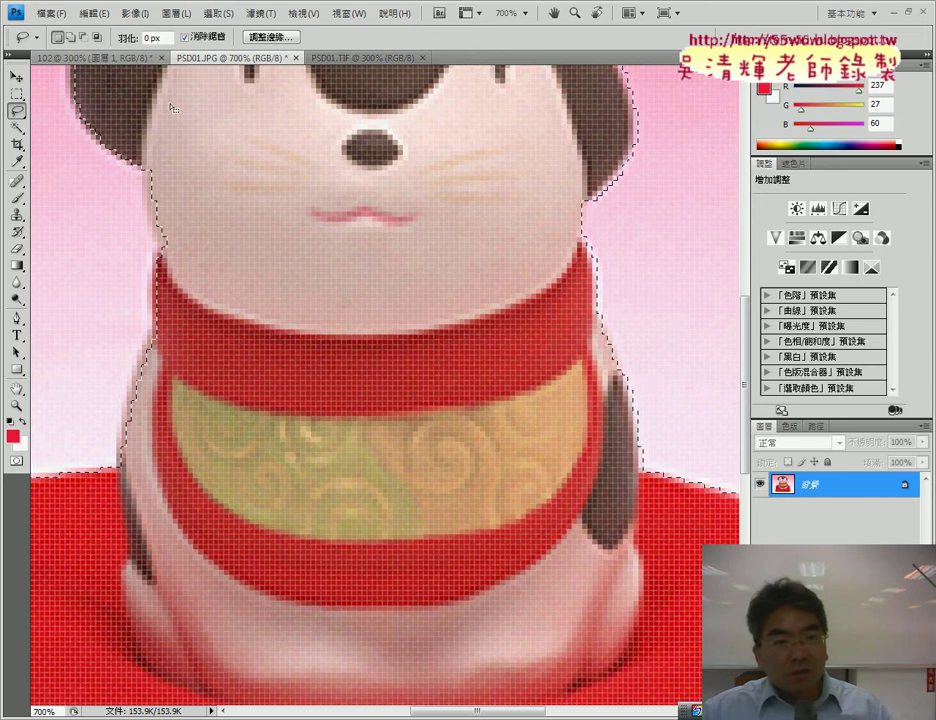
# Step: Add the missed areas beside the right ear and along the right side to the selection
pyautogui.click(69, 36)
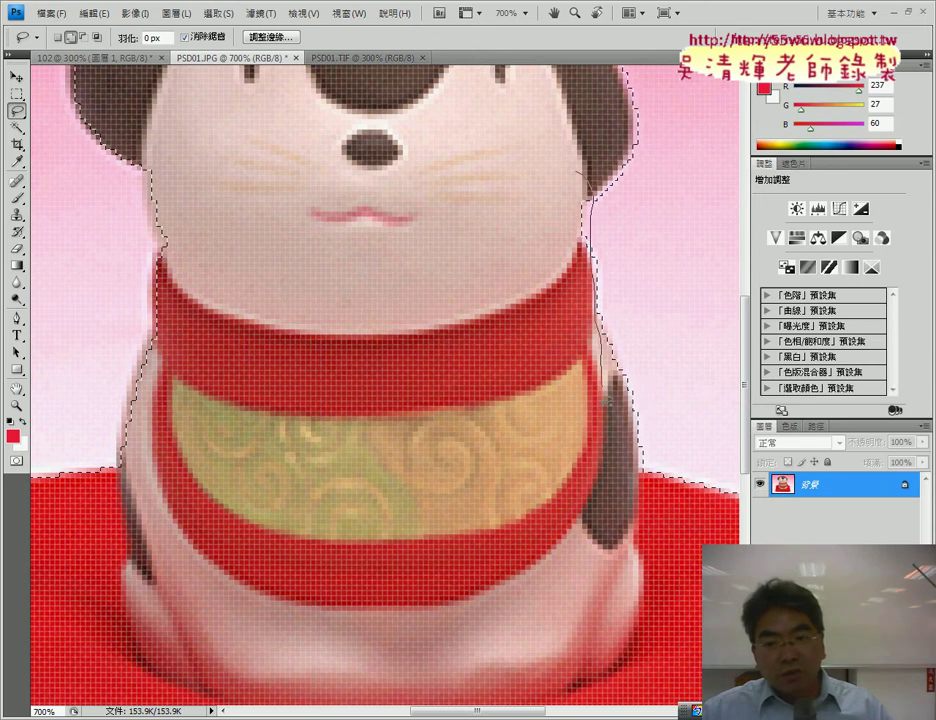
pyautogui.moveTo(605, 400); pyautogui.dragTo(582, 171)
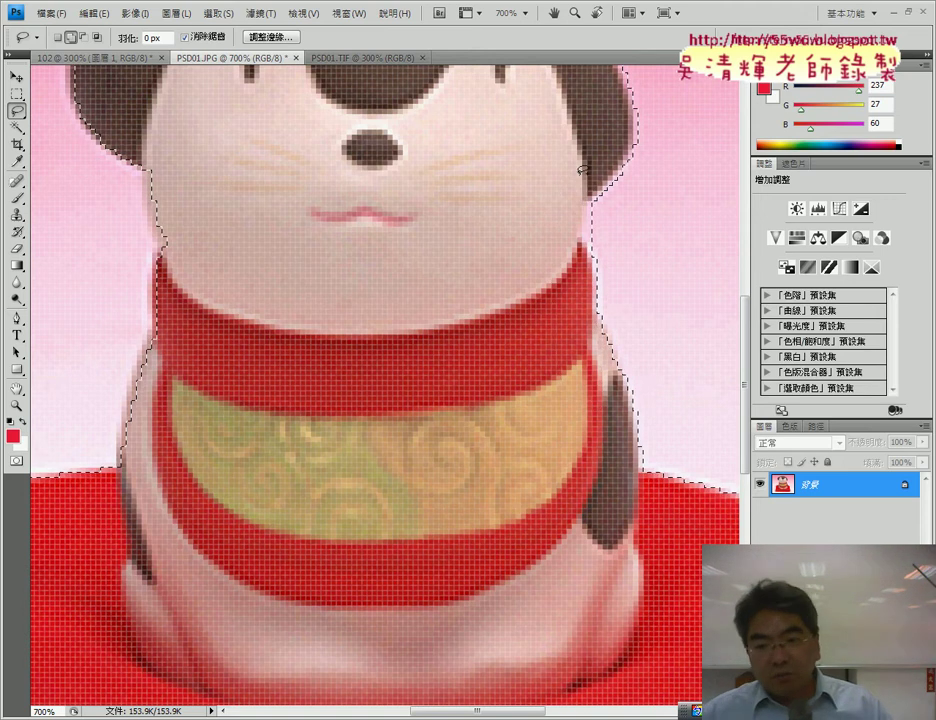
pyautogui.moveTo(556, 163)
pyautogui.mouseDown()
pyautogui.moveTo(572, 311)
pyautogui.moveTo(565, 176)
pyautogui.mouseUp()
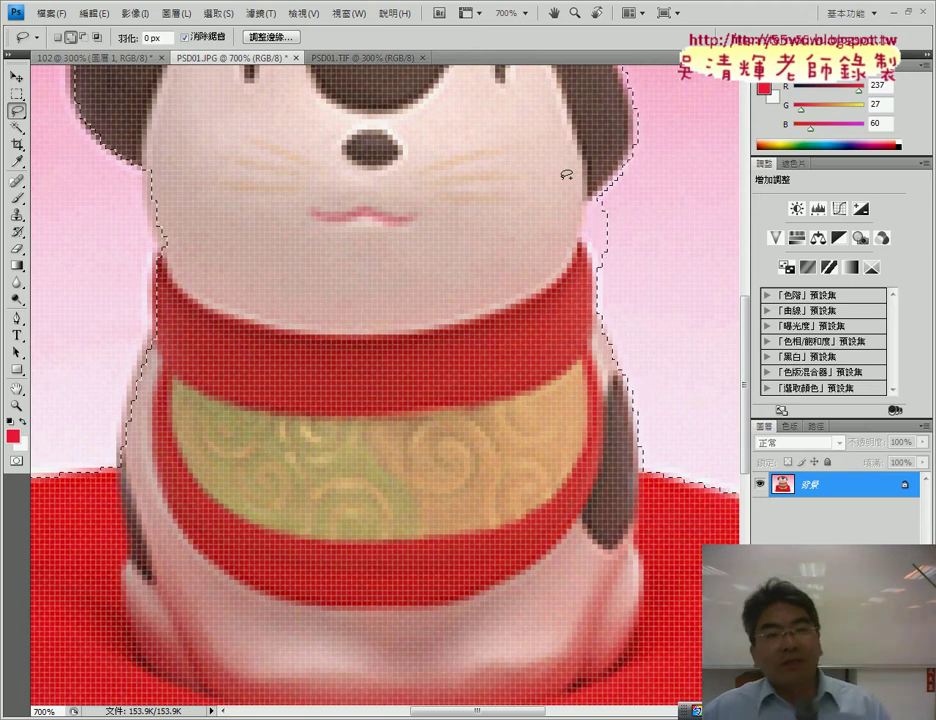
pyautogui.click(76, 38)
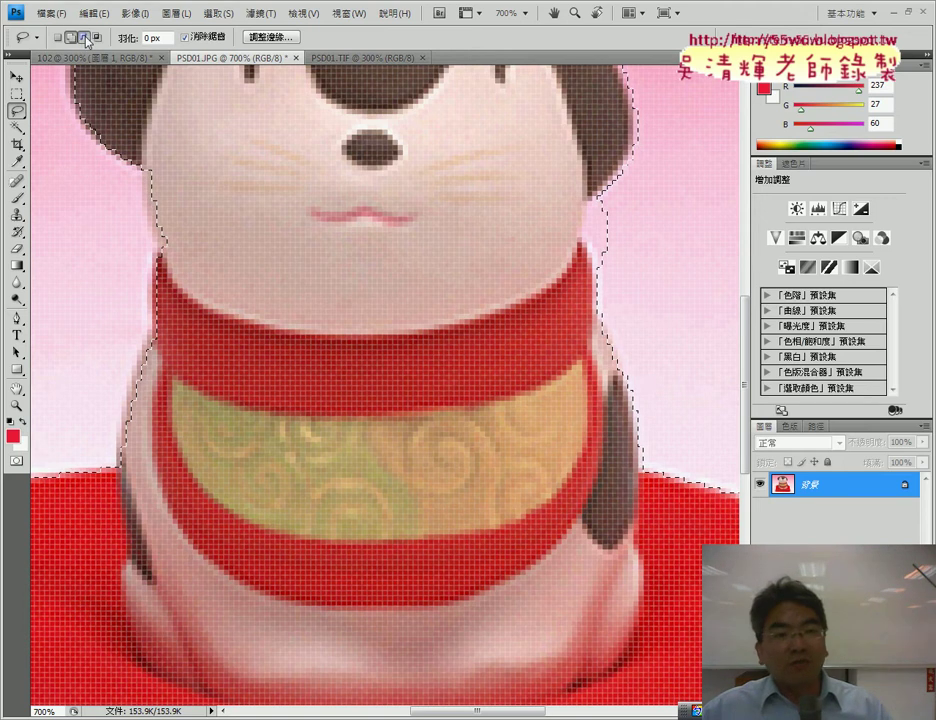
# Step: Subtract the stray pink background next to the right ear from the lasso selection
pyautogui.click(85, 38)
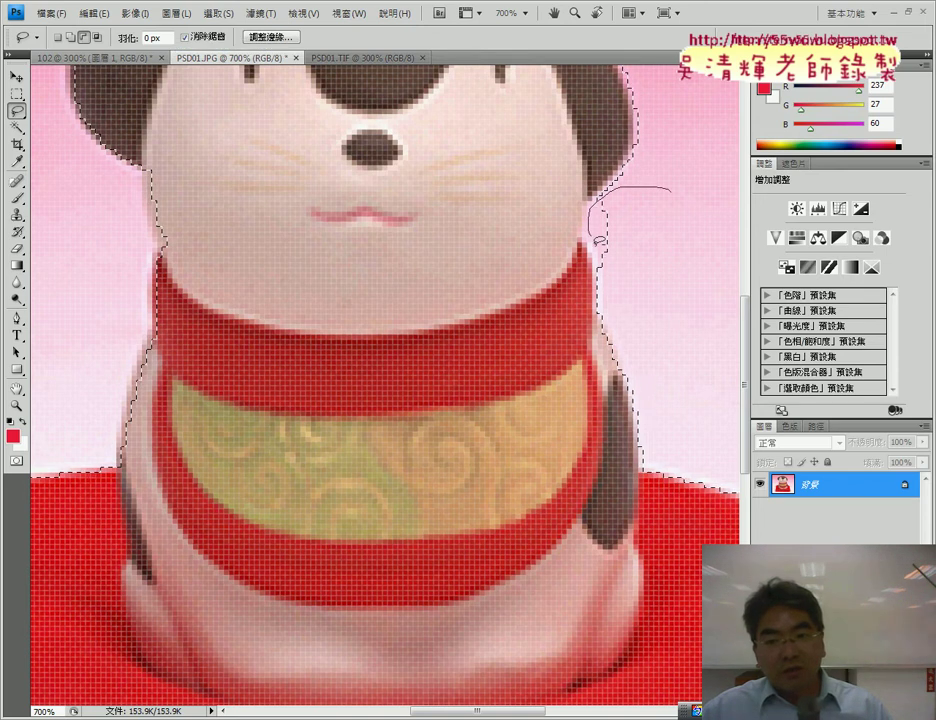
pyautogui.moveTo(651, 285); pyautogui.dragTo(673, 190)
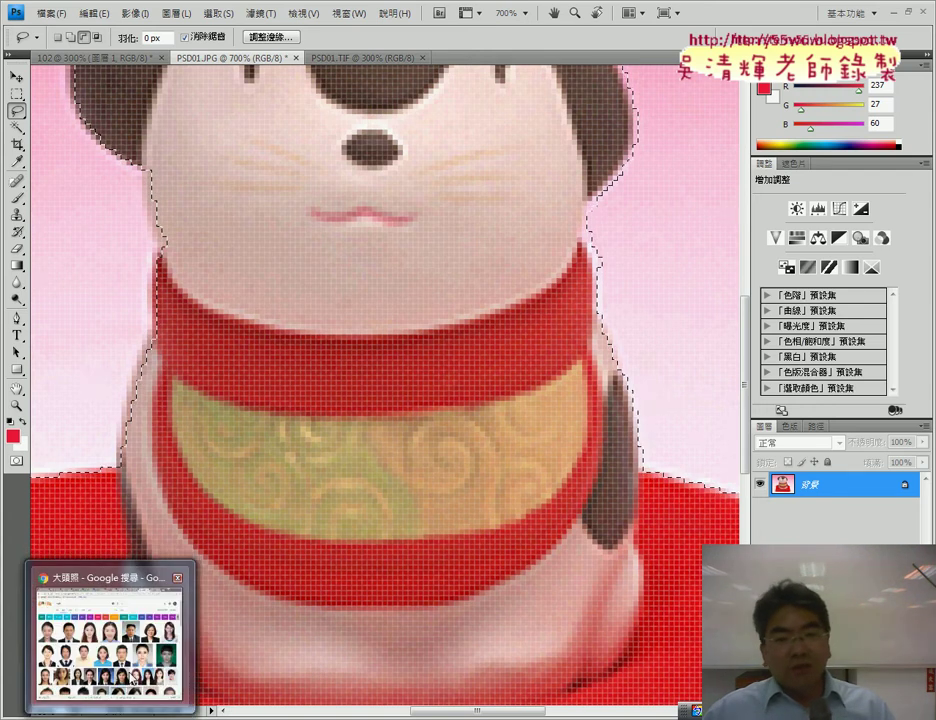
# Step: Bring up the 大頭照 portrait image results and scroll through them
pyautogui.click(80, 465)
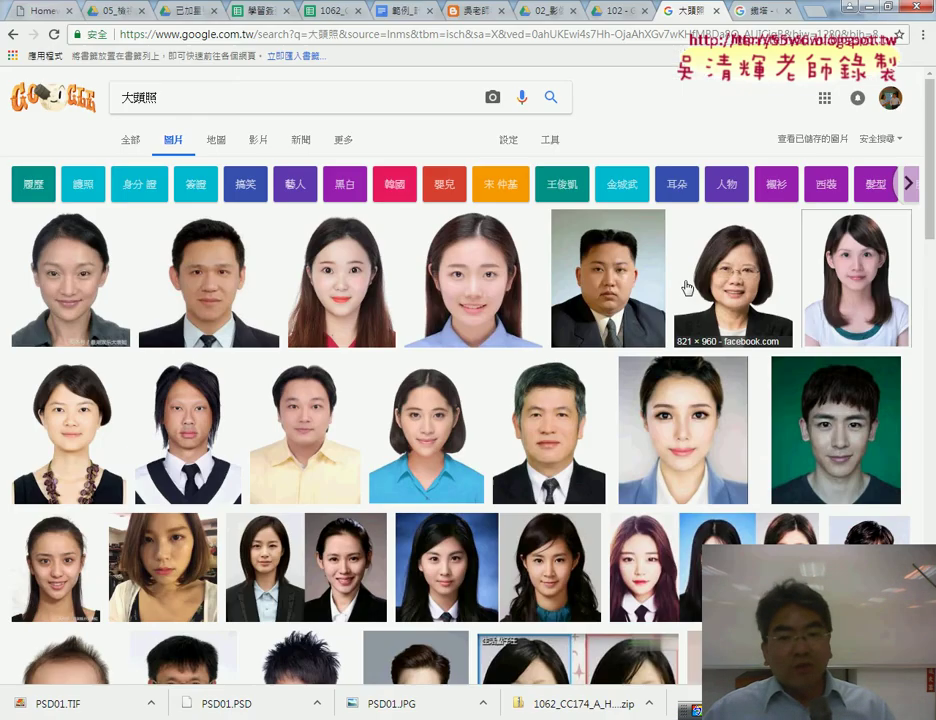
pyautogui.tripleClick(186, 102)
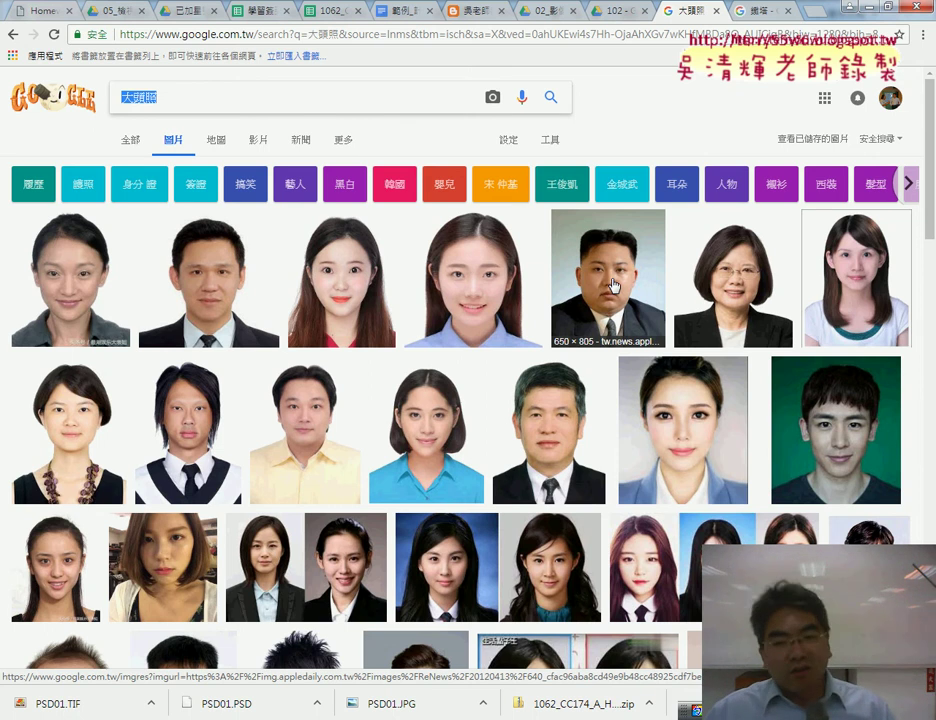
pyautogui.scroll(-5, 692, 418)
pyautogui.scroll(-4, 692, 418)
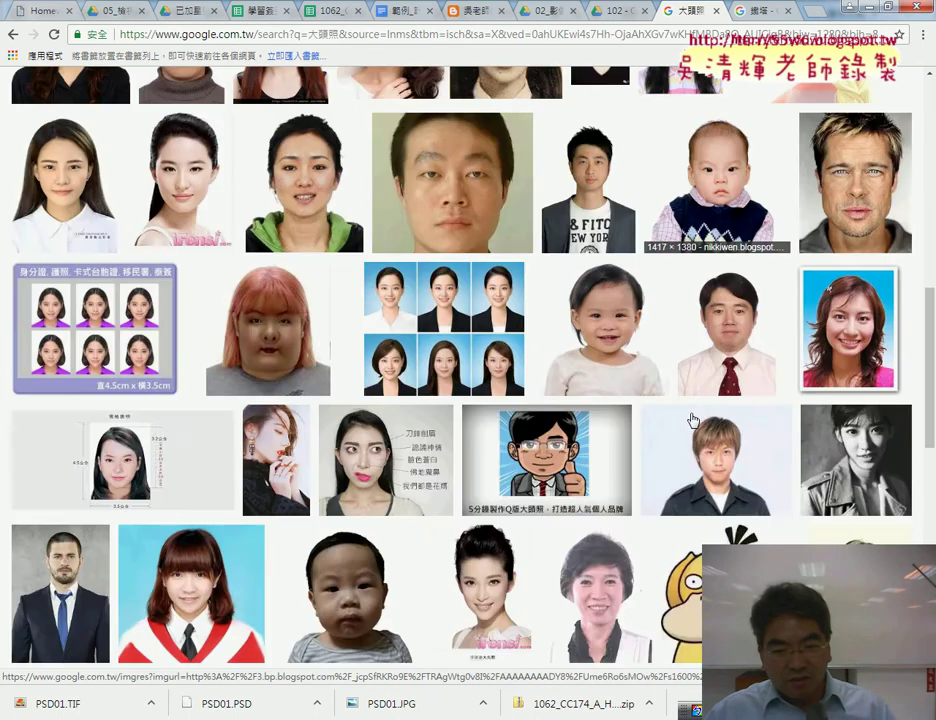
pyautogui.scroll(-4, 692, 418)
pyautogui.scroll(-3, 692, 418)
pyautogui.scroll(-3, 692, 418)
pyautogui.scroll(-2, 692, 416)
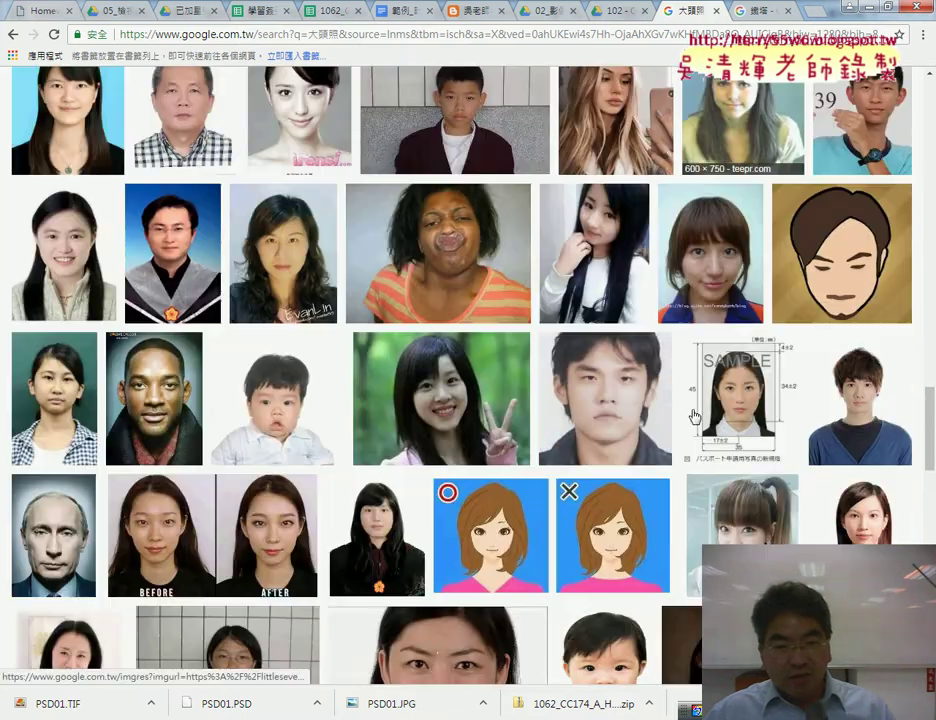
pyautogui.scroll(-1, 692, 416)
pyautogui.scroll(-3, 692, 416)
pyautogui.scroll(-3, 692, 416)
pyautogui.scroll(-4, 694, 416)
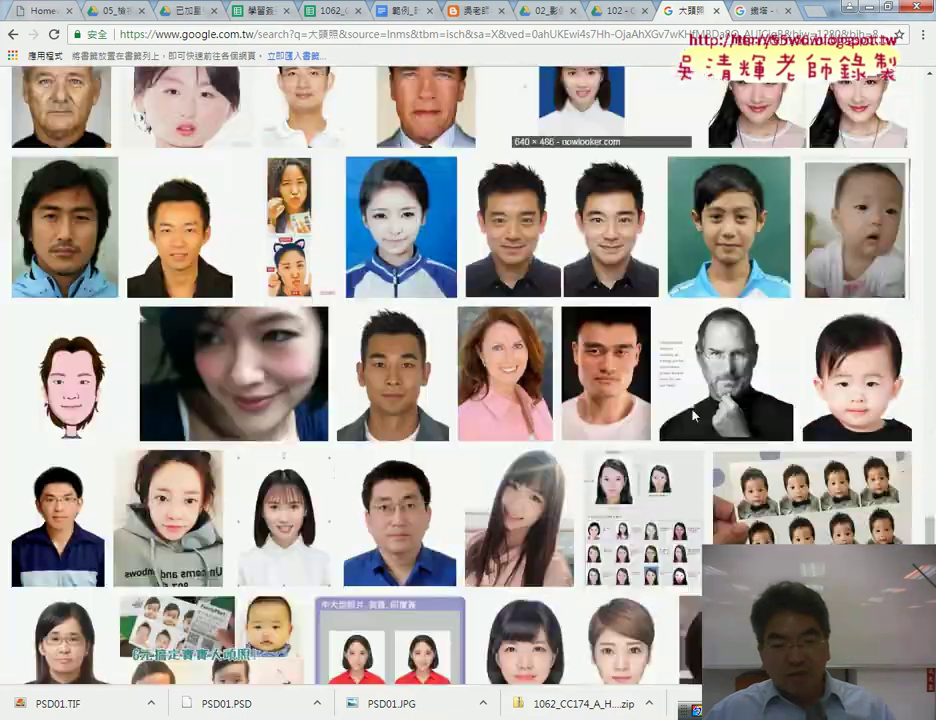
pyautogui.scroll(6, 690, 400)
pyautogui.scroll(6, 689, 399)
pyautogui.scroll(6, 689, 398)
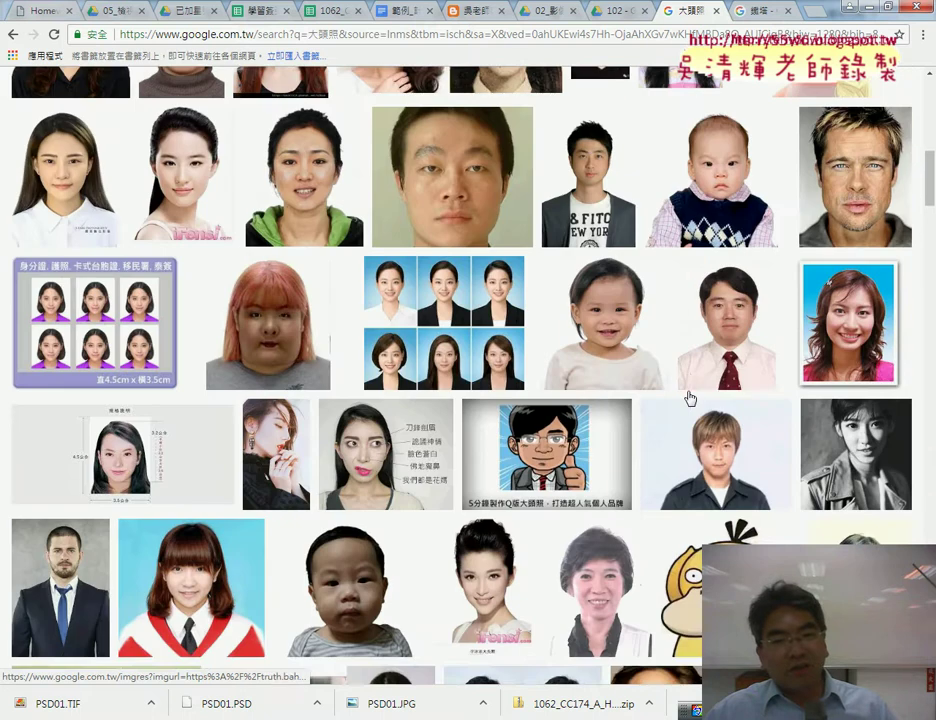
pyautogui.scroll(6, 689, 396)
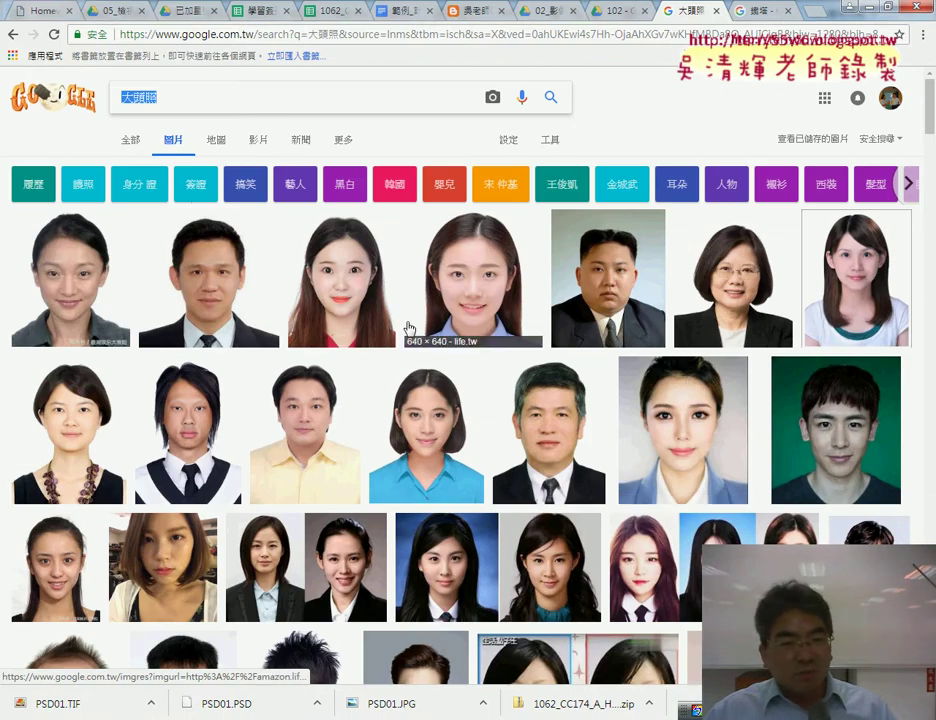
# Step: Narrow the portrait results with two suggested filters, then switch to the 鐵塔 image results
pyautogui.click(500, 188)
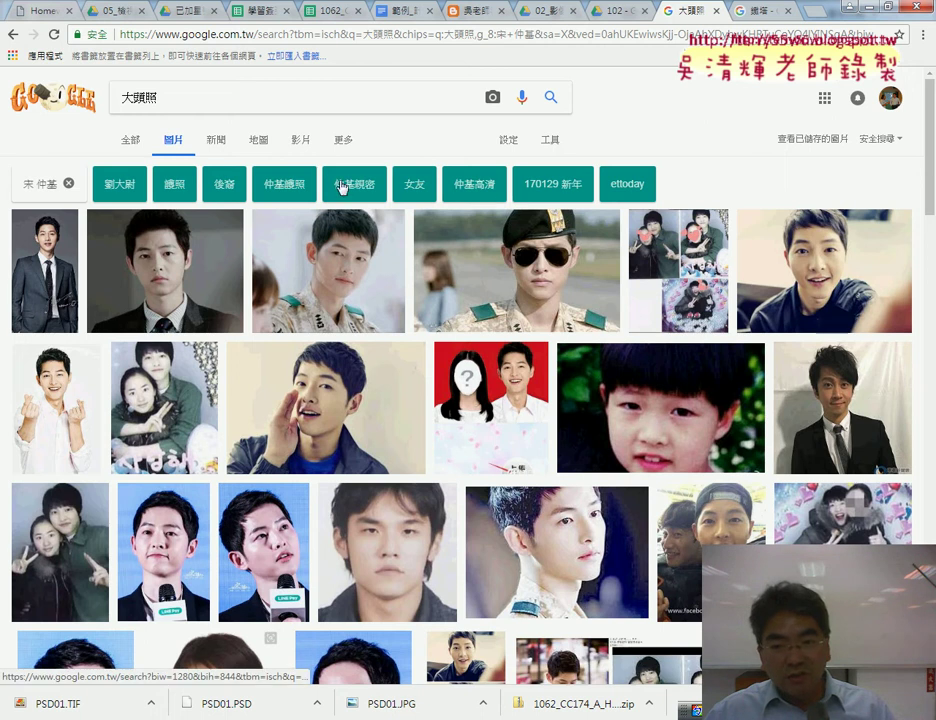
pyautogui.scroll(-3, 360, 240)
pyautogui.scroll(3, 334, 267)
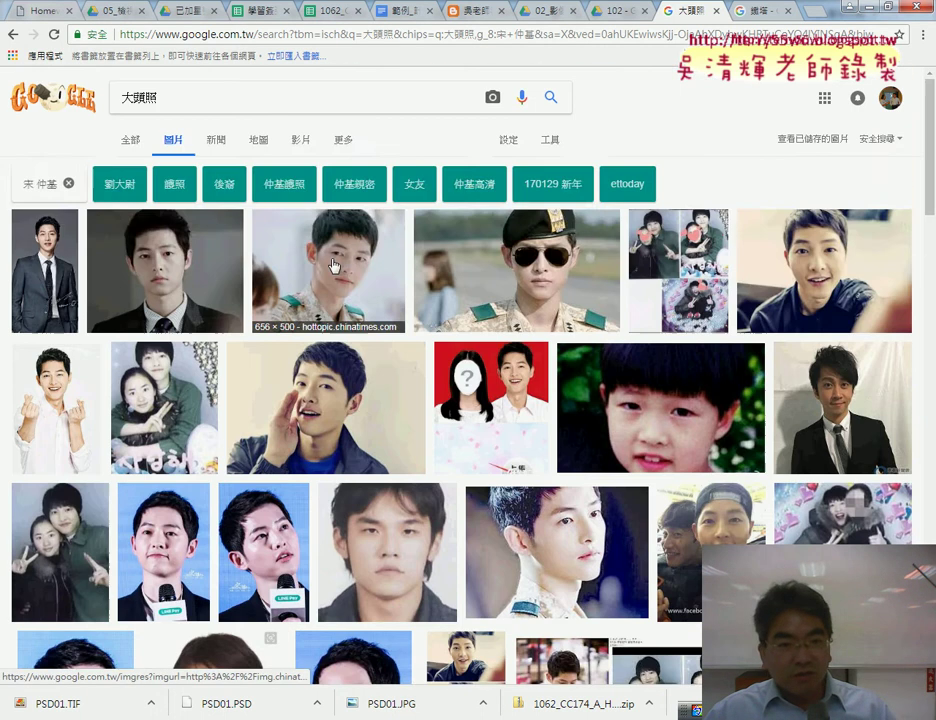
pyautogui.click(113, 184)
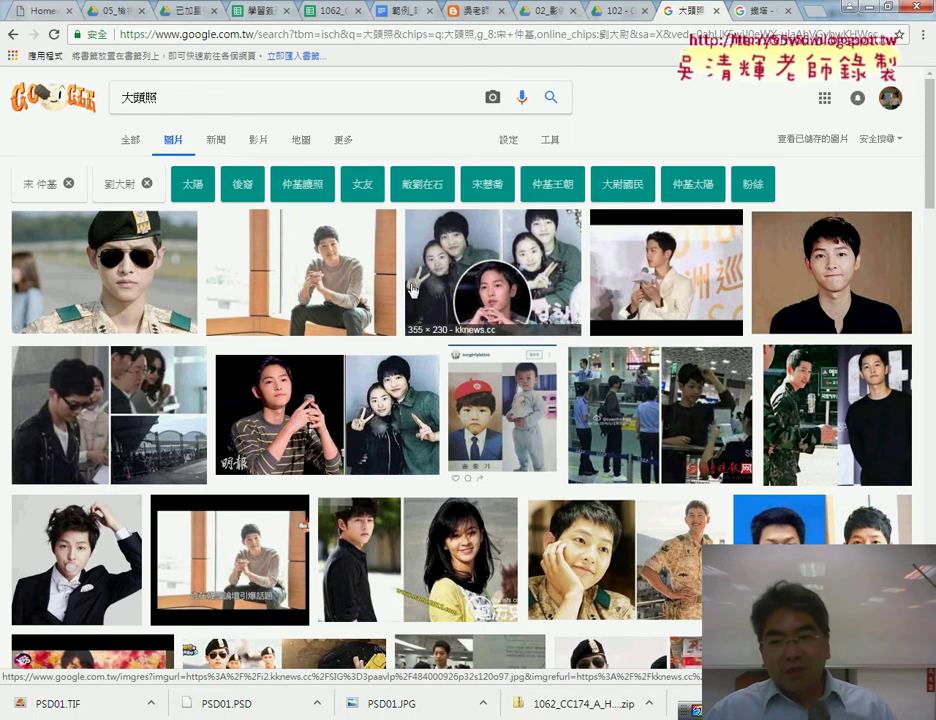
pyautogui.click(759, 11)
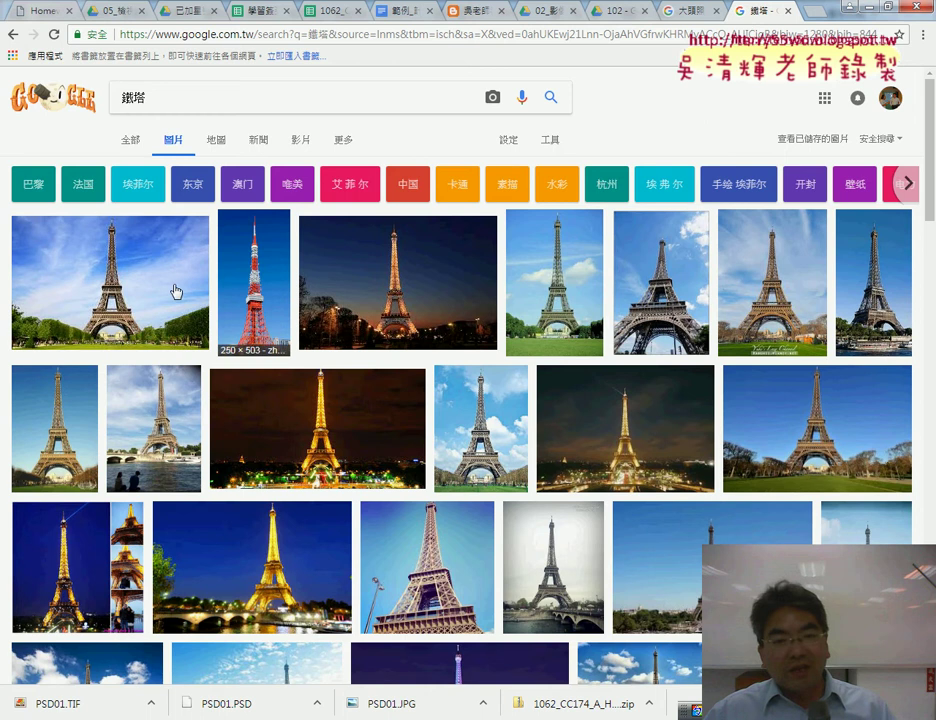
# Step: Enlarge the first Eiffel Tower photo and copy the image with 複製圖片(Y)
pyautogui.click(188, 100)
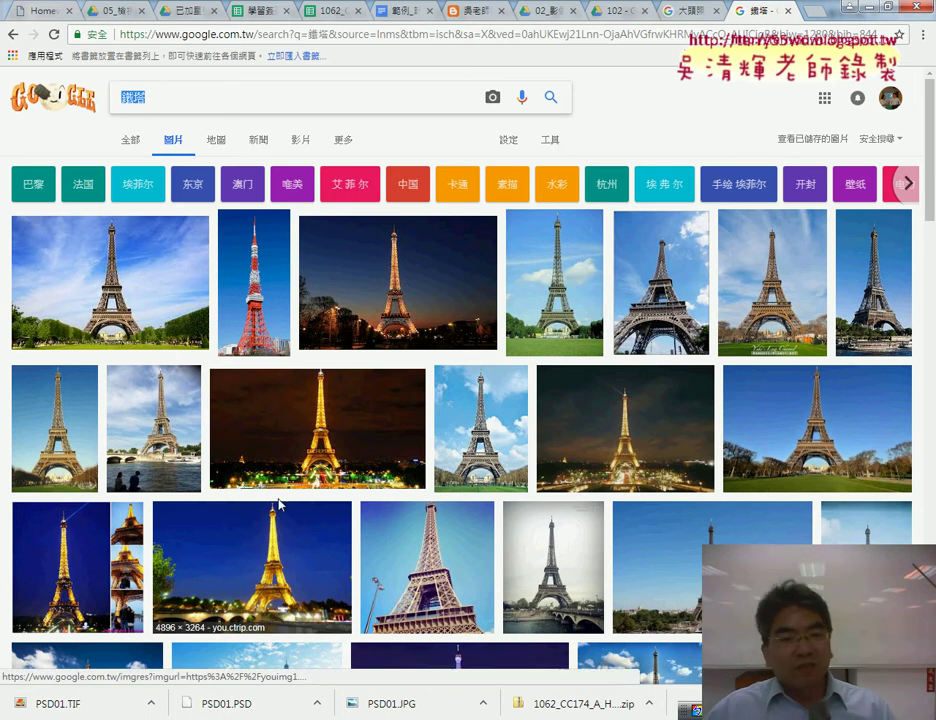
pyautogui.click(141, 289)
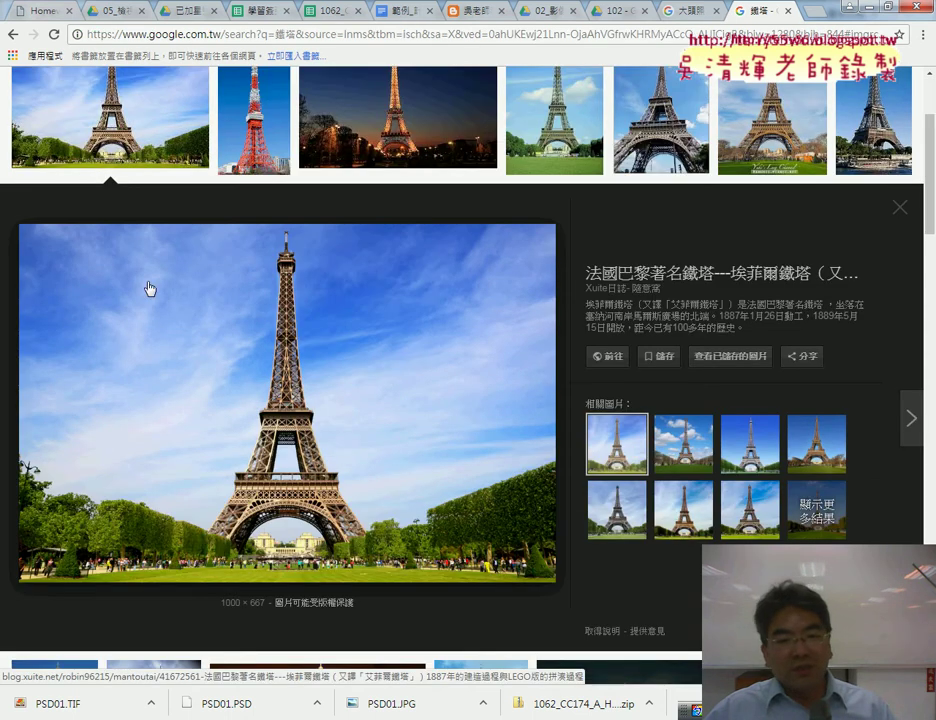
pyautogui.rightClick(410, 354)
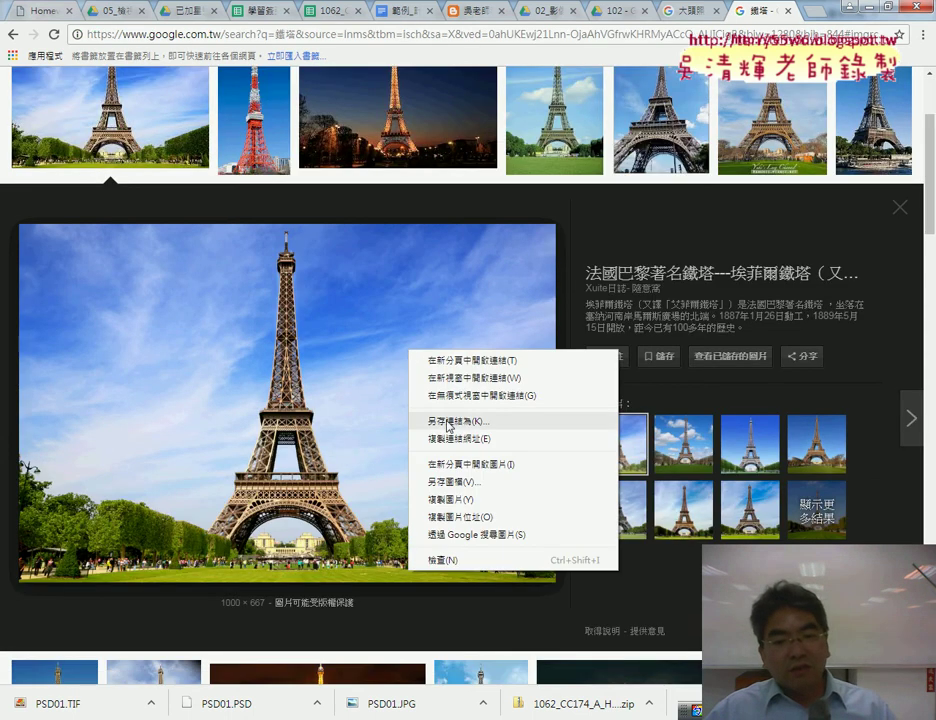
pyautogui.click(458, 508)
# Step: Switch to Photoshop and open the 檔案(F) menu to start a new document
pyautogui.hotkey('alt', 'Tab')
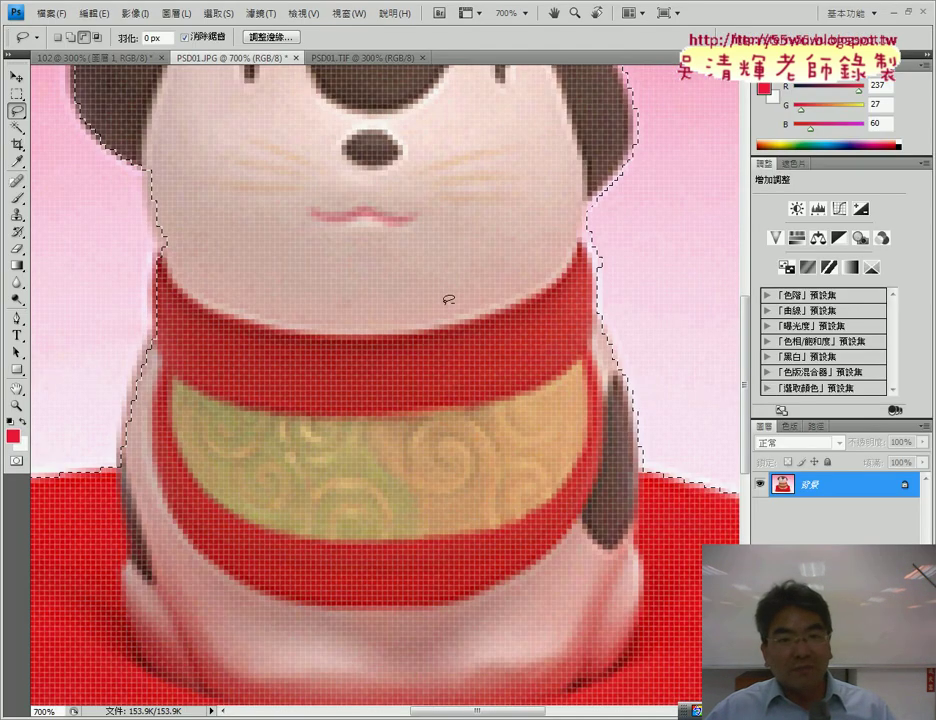
pyautogui.click(50, 13)
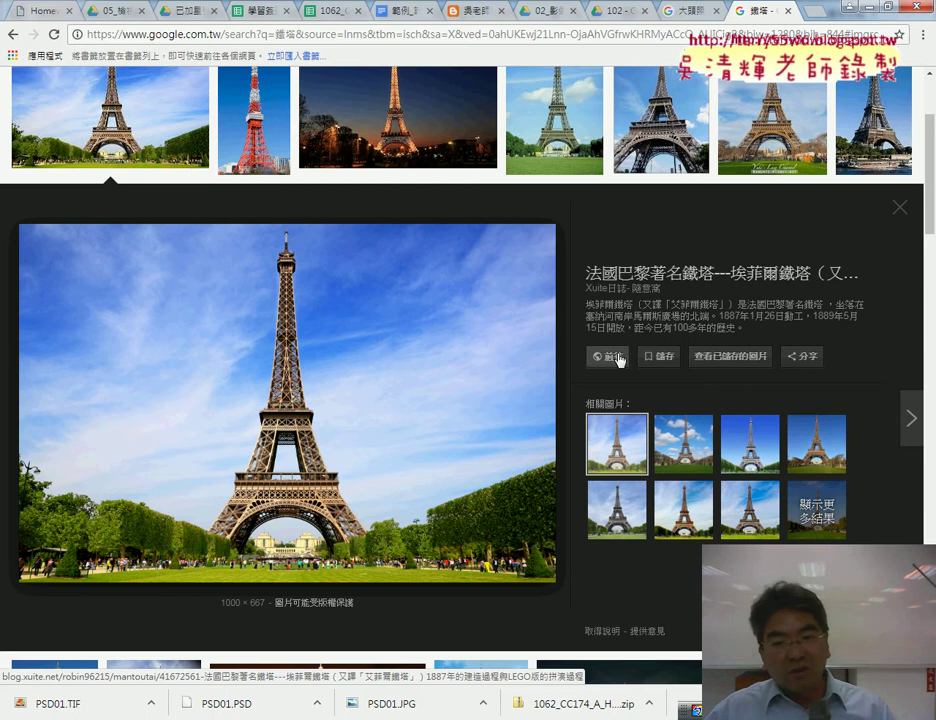
# Step: Save the Eiffel Tower photo to Google's saved images collection with 儲存
pyautogui.moveTo(617, 358); pyautogui.dragTo(659, 432)
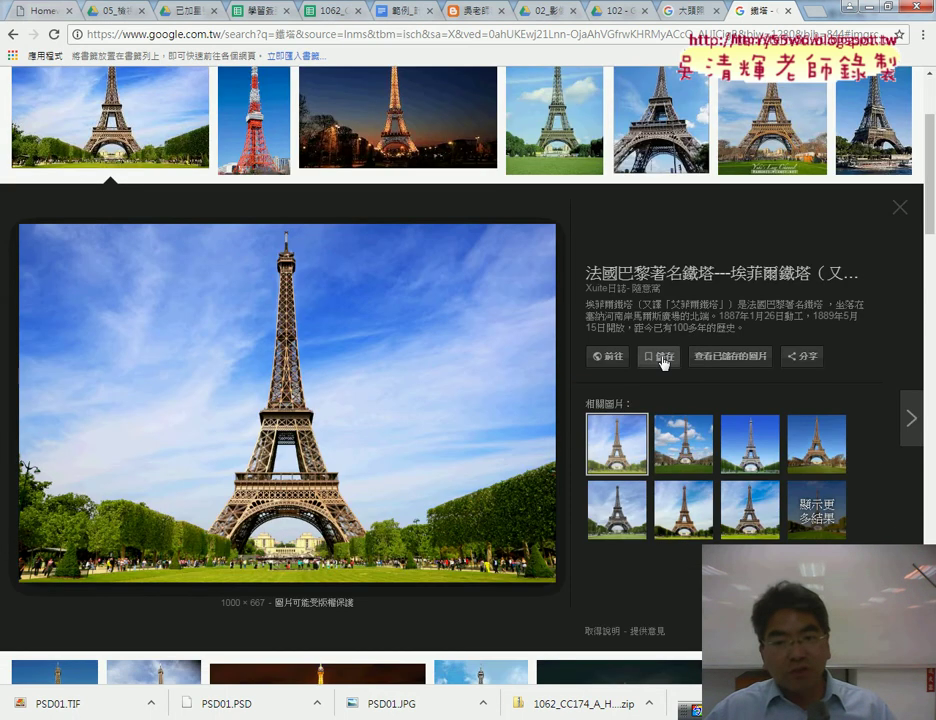
pyautogui.click(664, 356)
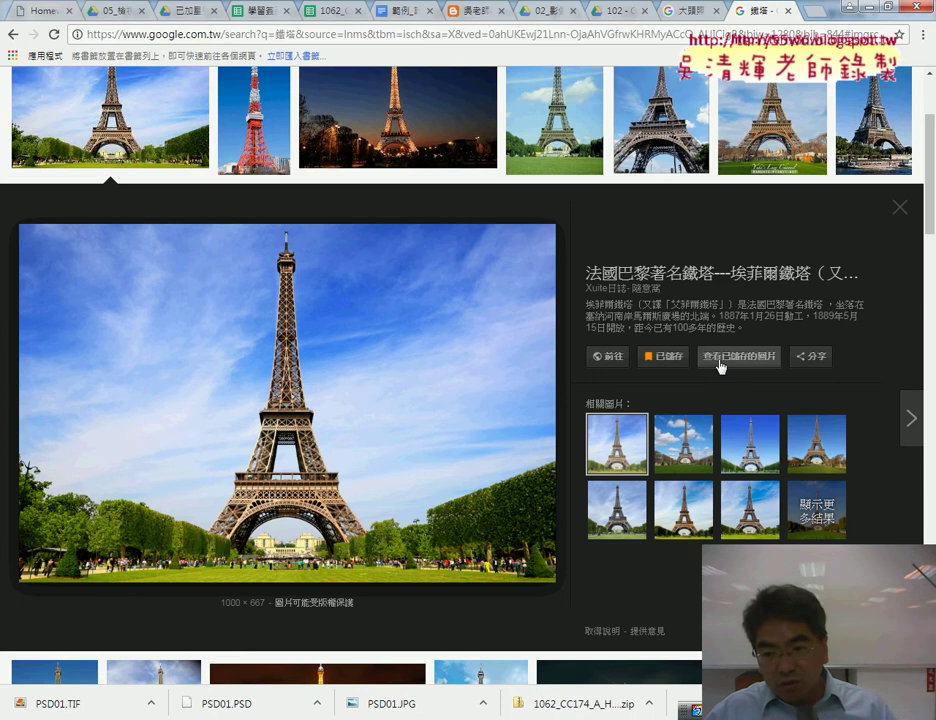
pyautogui.rightClick(418, 351)
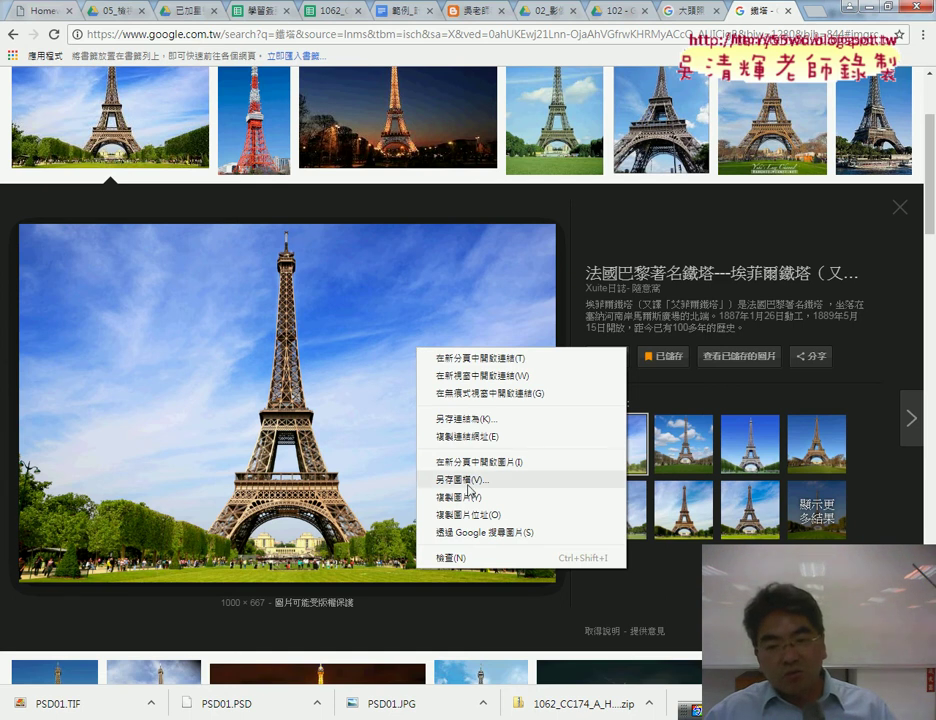
# Step: Download the Eiffel Tower photo to 桌面 as 20.jpg and show it in its folder
pyautogui.click(471, 480)
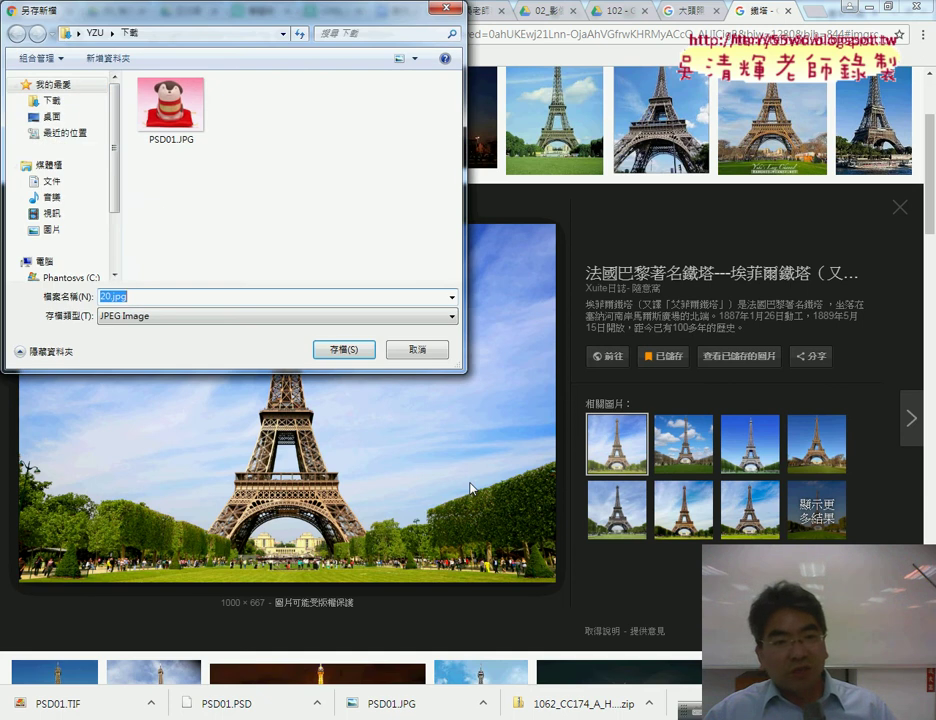
pyautogui.click(71, 118)
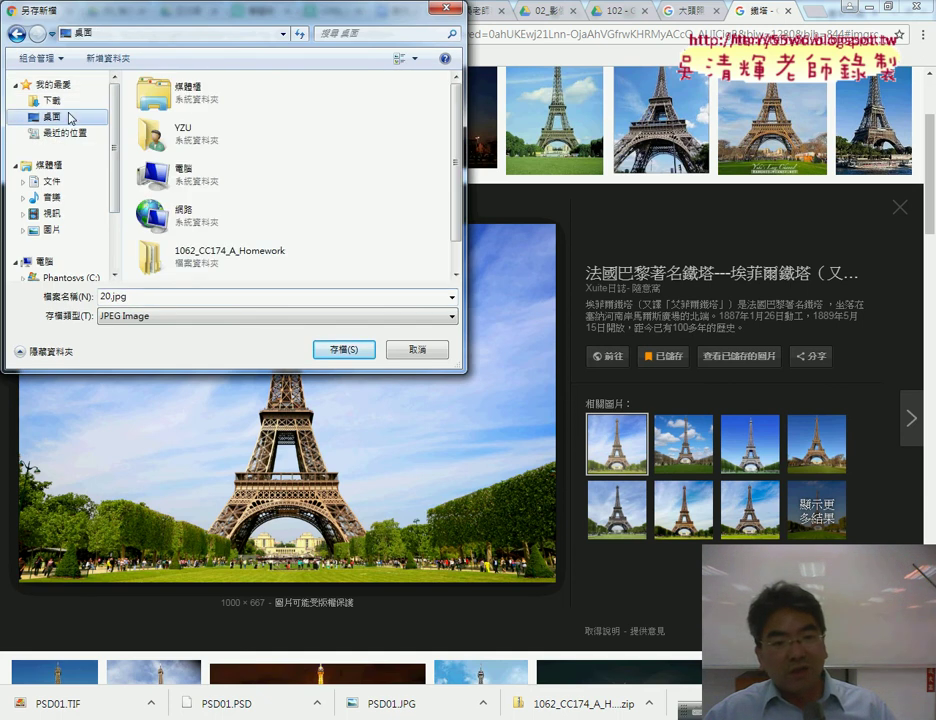
pyautogui.click(344, 350)
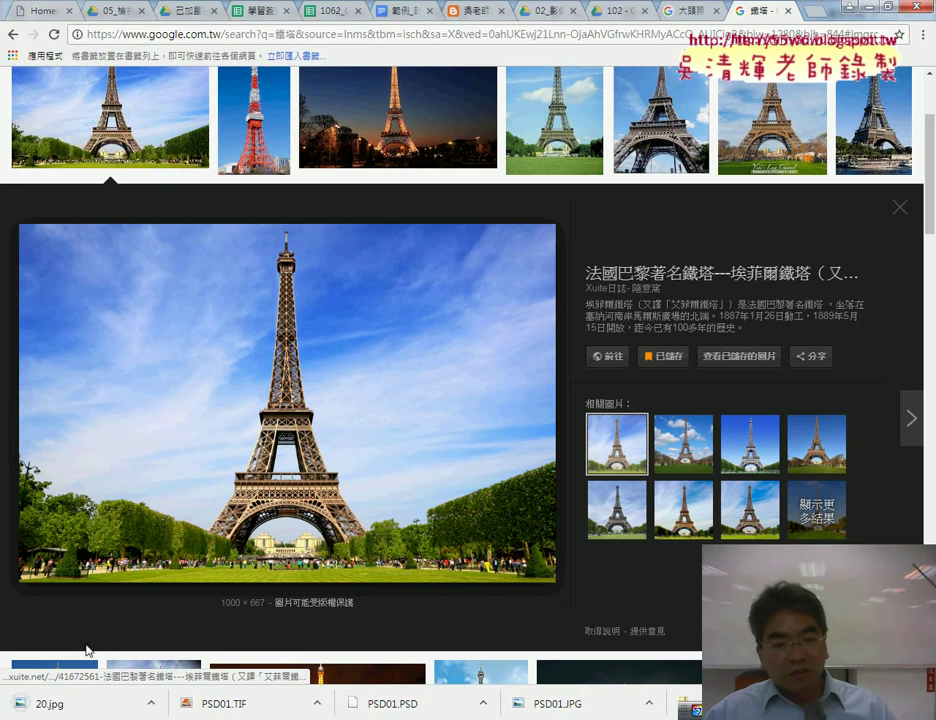
pyautogui.click(151, 704)
pyautogui.click(190, 651)
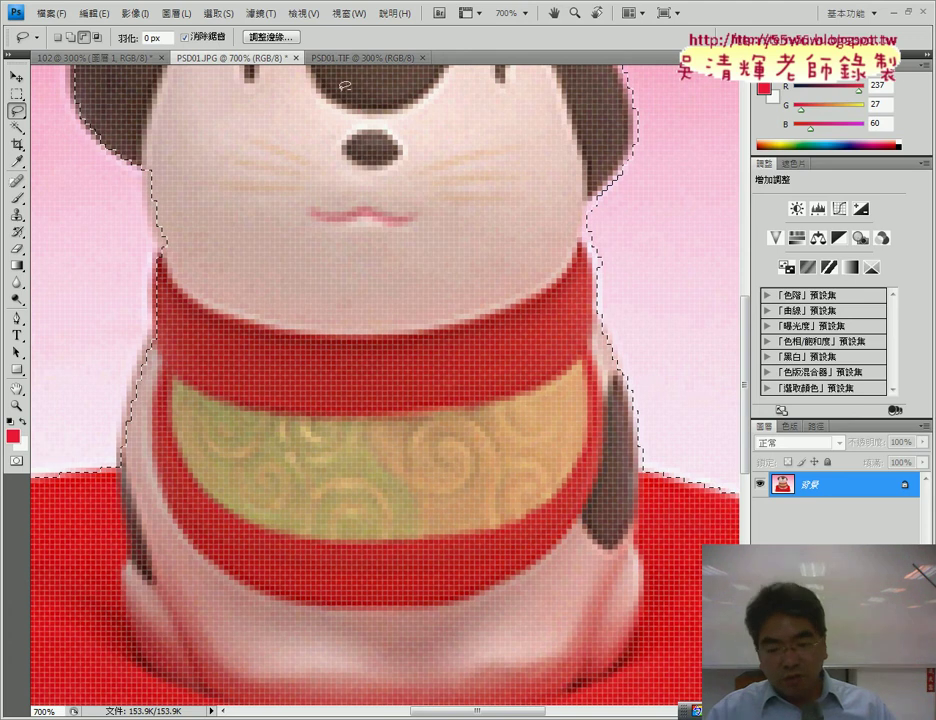
# Step: Open 20.jpg from the desktop folder as a new Photoshop document, then return to the browser
pyautogui.hotkey('ctrl', '-')
pyautogui.hotkey('ctrl', '-')
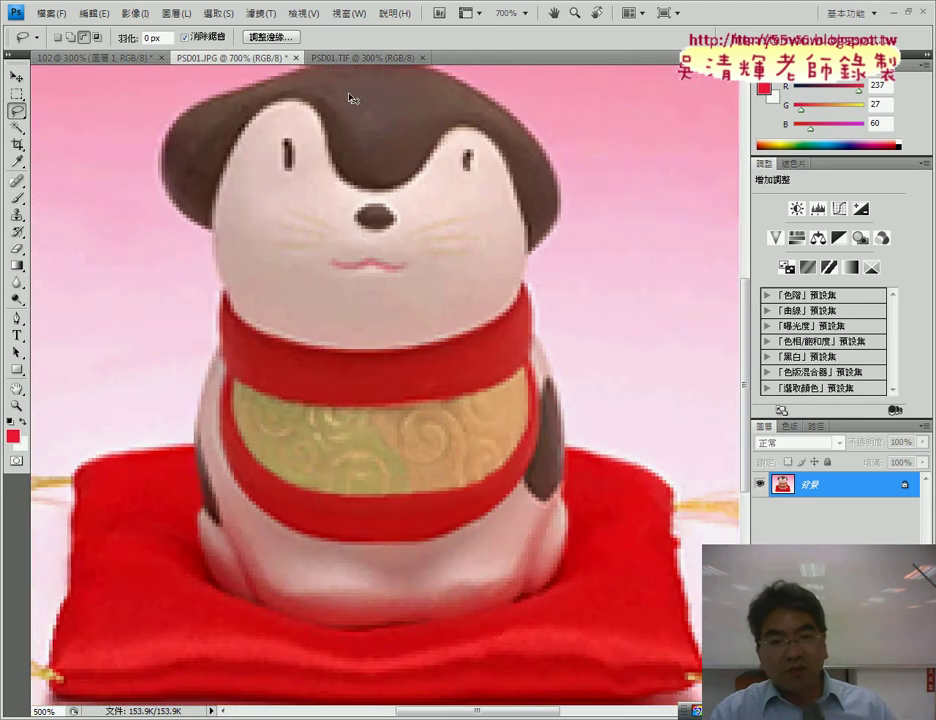
pyautogui.hotkey('ctrl', '-')
pyautogui.hotkey('ctrl', '-')
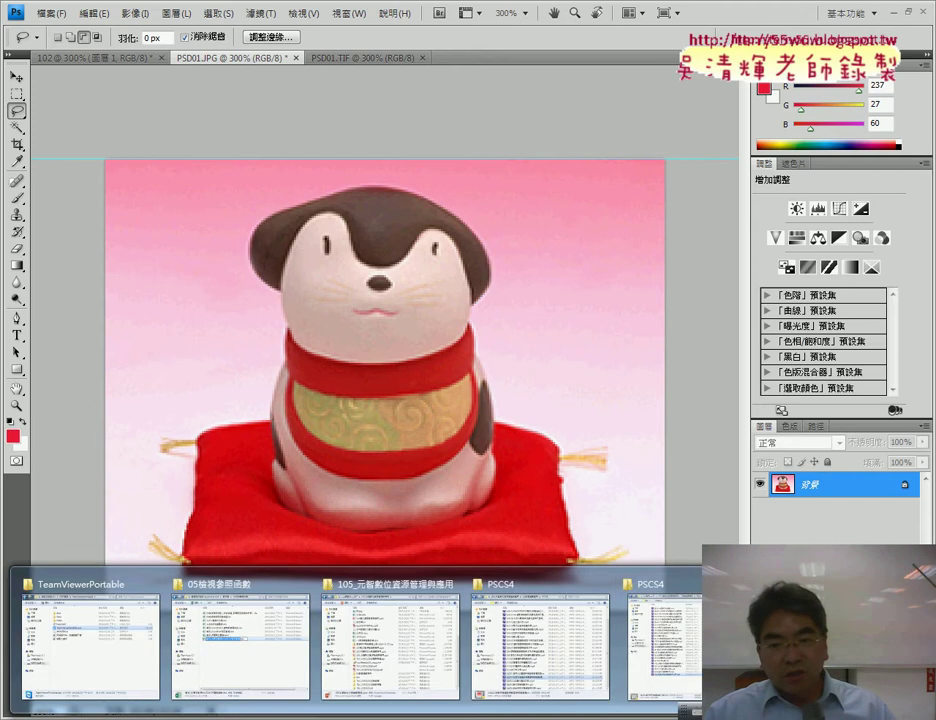
pyautogui.click(770, 640)
pyautogui.moveTo(292, 130); pyautogui.dragTo(266, 120)
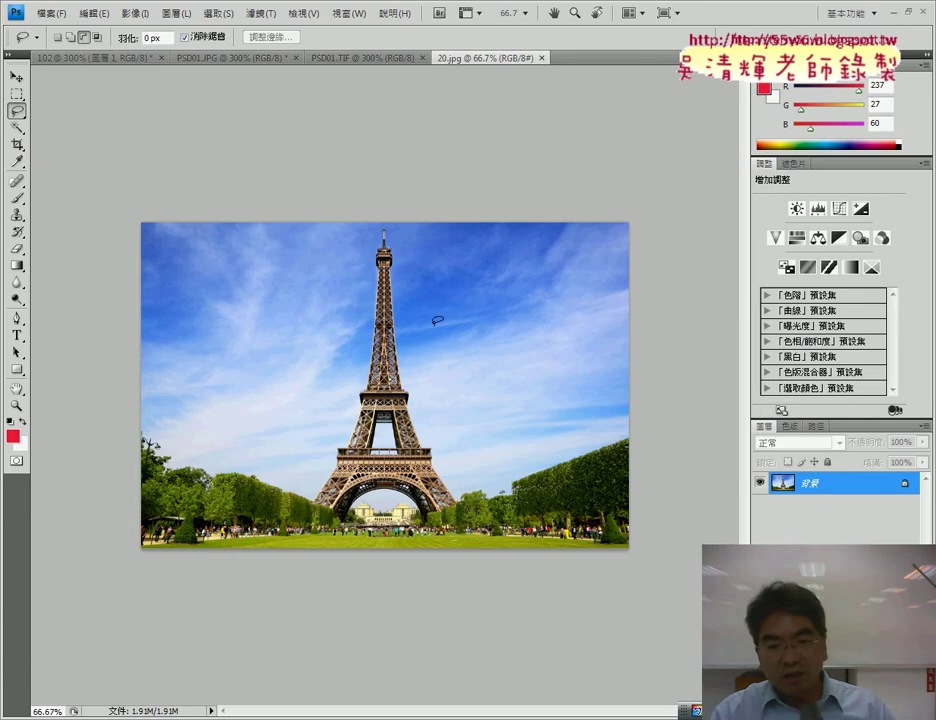
pyautogui.hotkey('ctrl', '+')
pyautogui.hotkey('ctrl', '+')
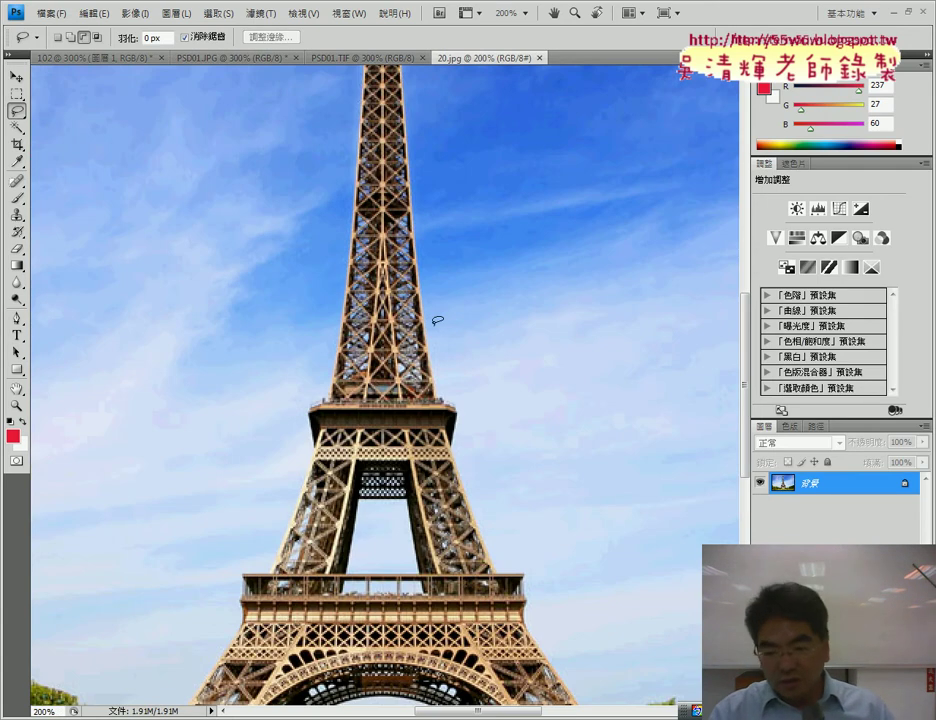
pyautogui.hotkey('ctrl', '-')
pyautogui.hotkey('ctrl', '-')
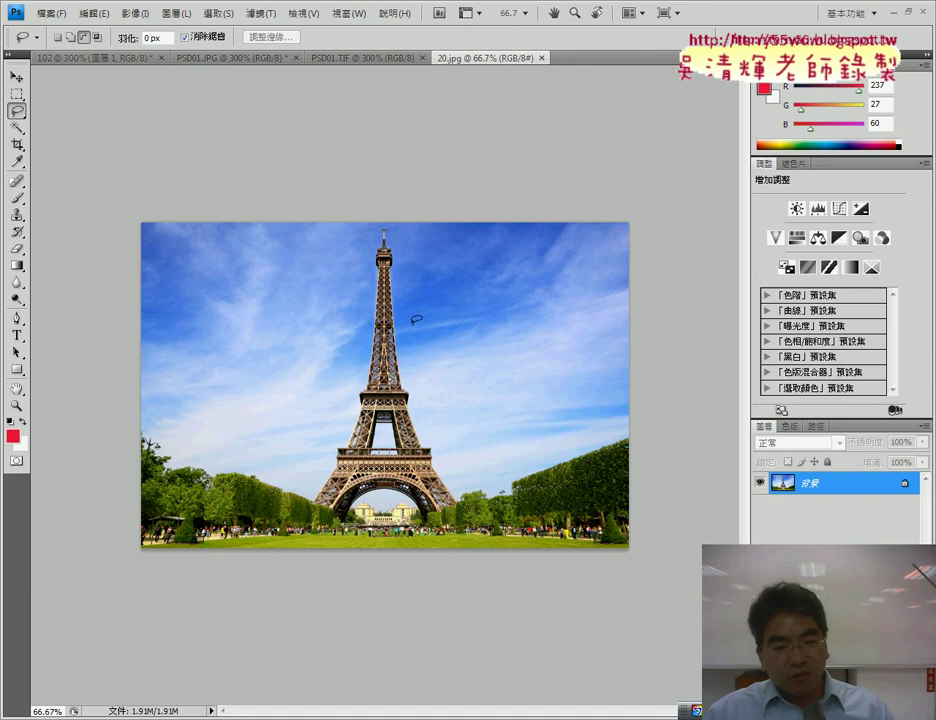
pyautogui.hotkey('alt', 'Tab')
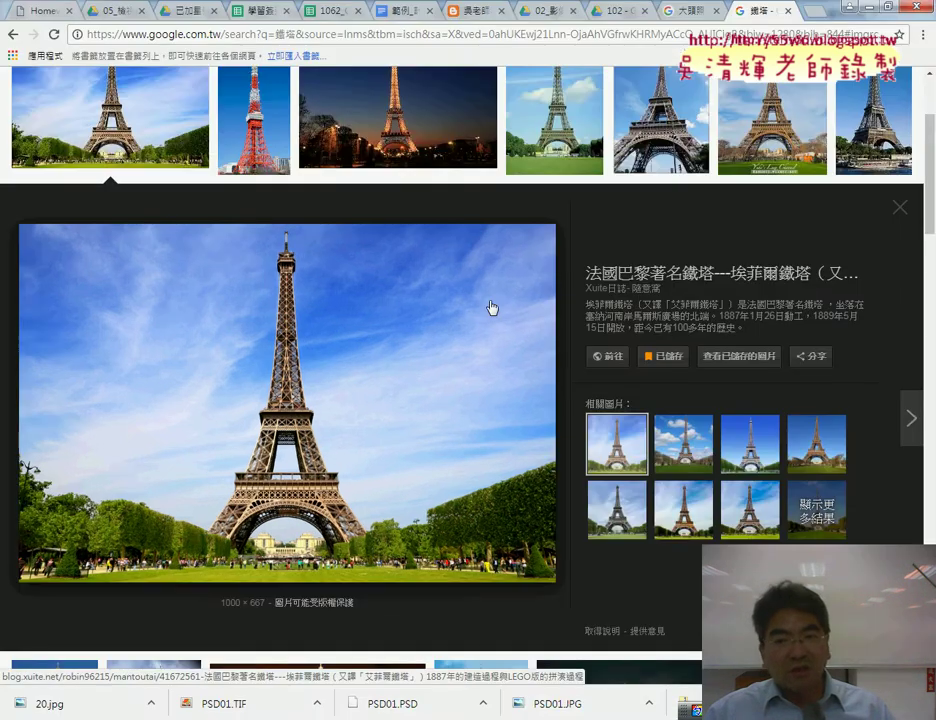
# Step: Return to the 大頭照 image results and enlarge the headshot of the man in a dark suit
pyautogui.click(690, 10)
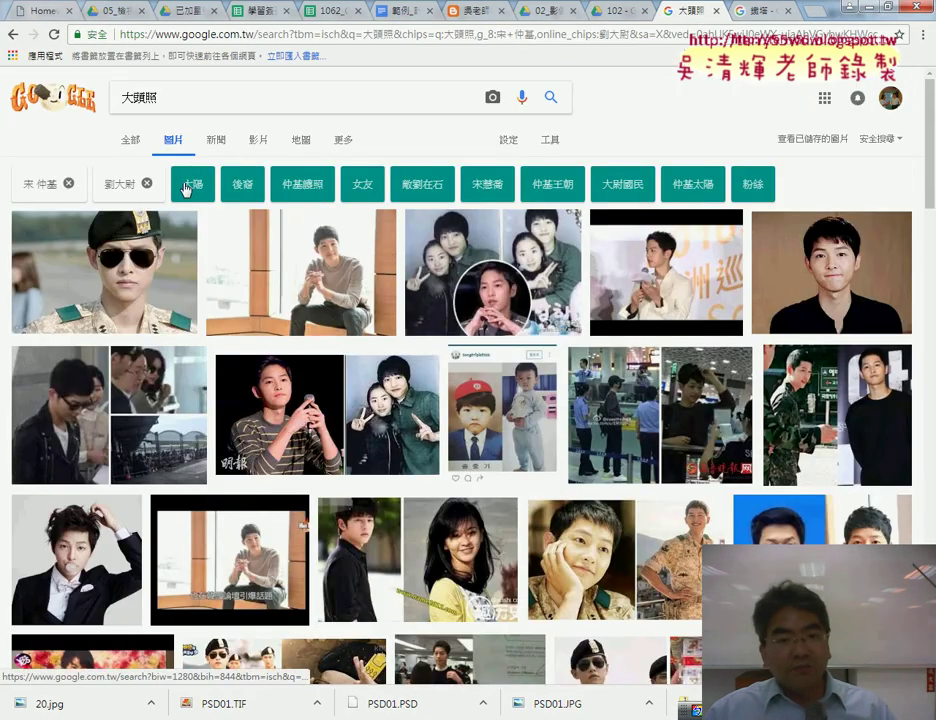
pyautogui.click(12, 34)
pyautogui.rightClick(12, 34)
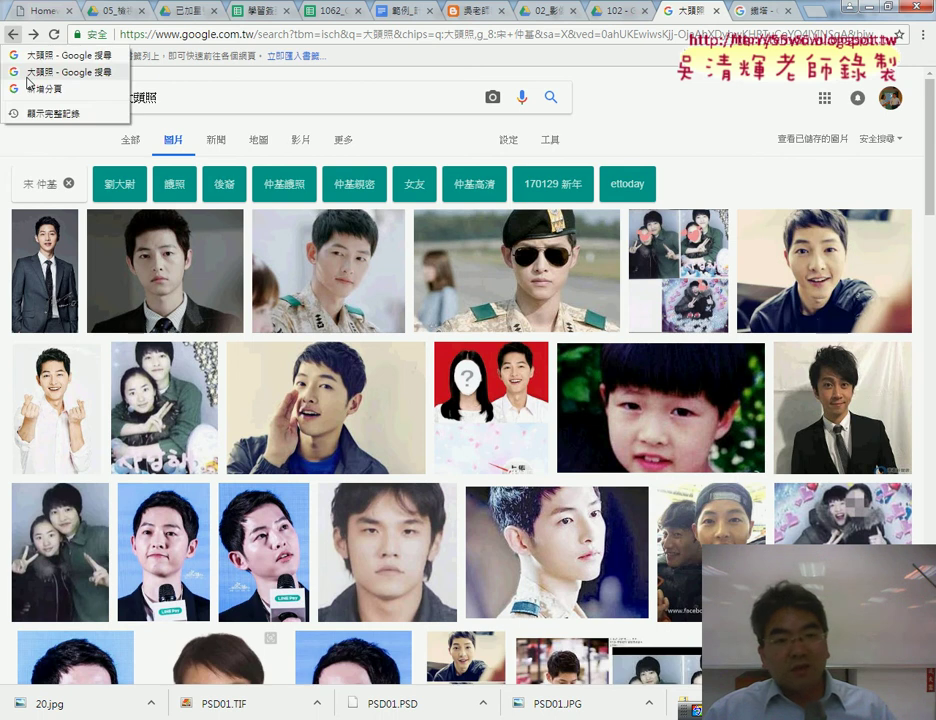
pyautogui.click(28, 77)
pyautogui.click(33, 36)
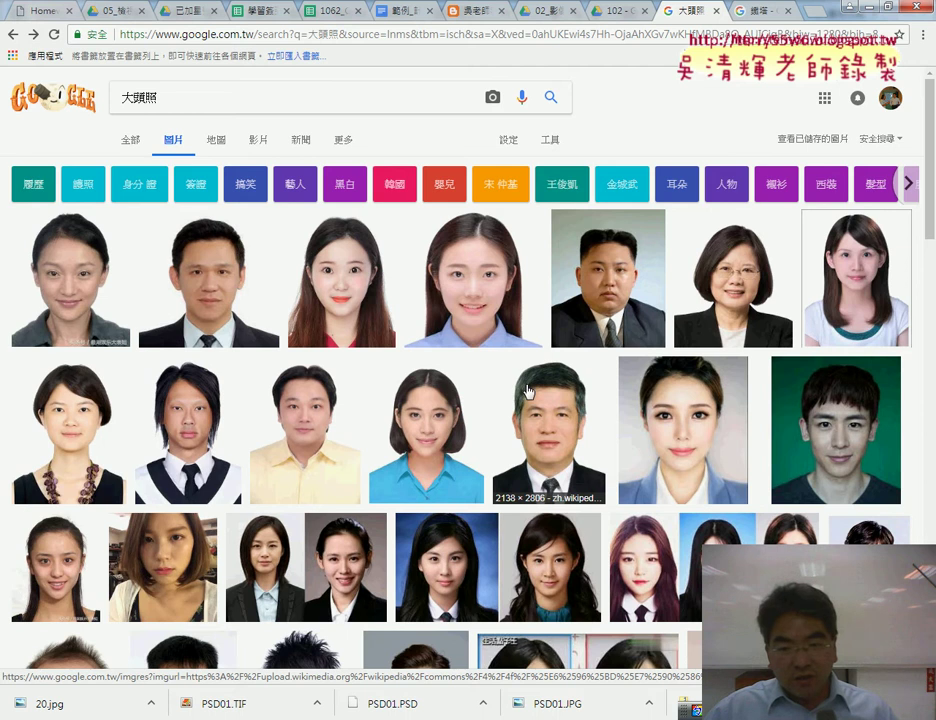
pyautogui.scroll(-3, 528, 391)
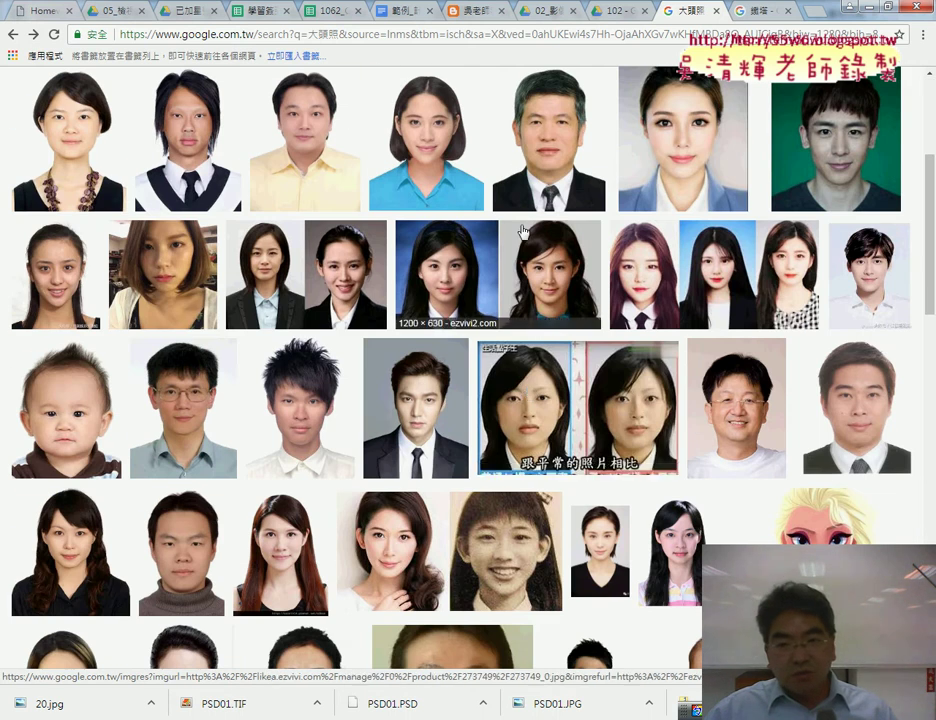
pyautogui.scroll(2, 400, 285)
pyautogui.click(621, 213)
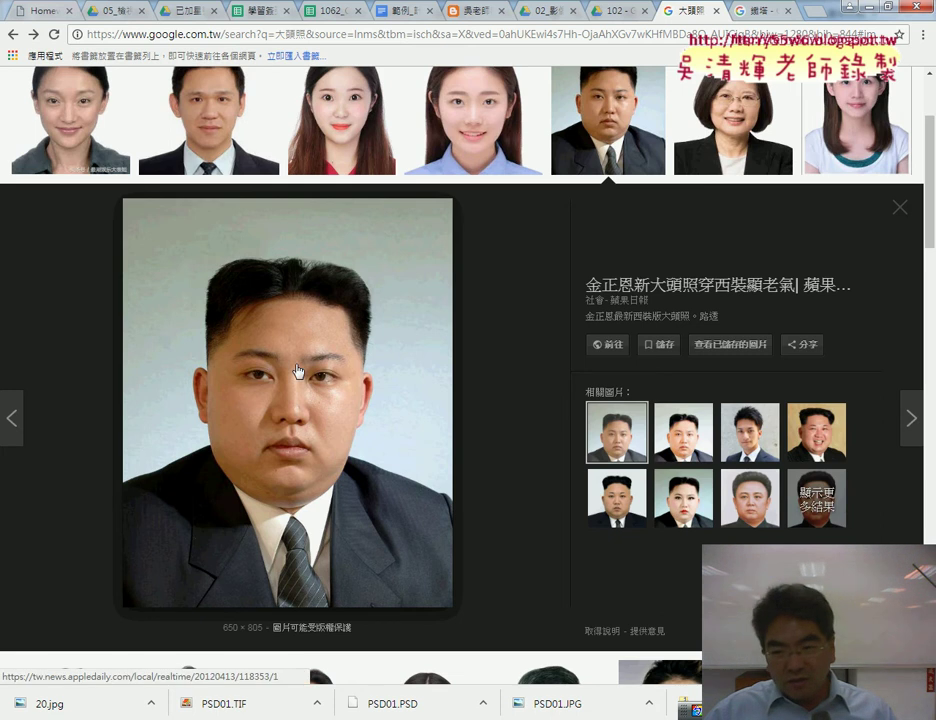
# Step: Save the headshot image to the Desktop
pyautogui.rightClick(368, 425)
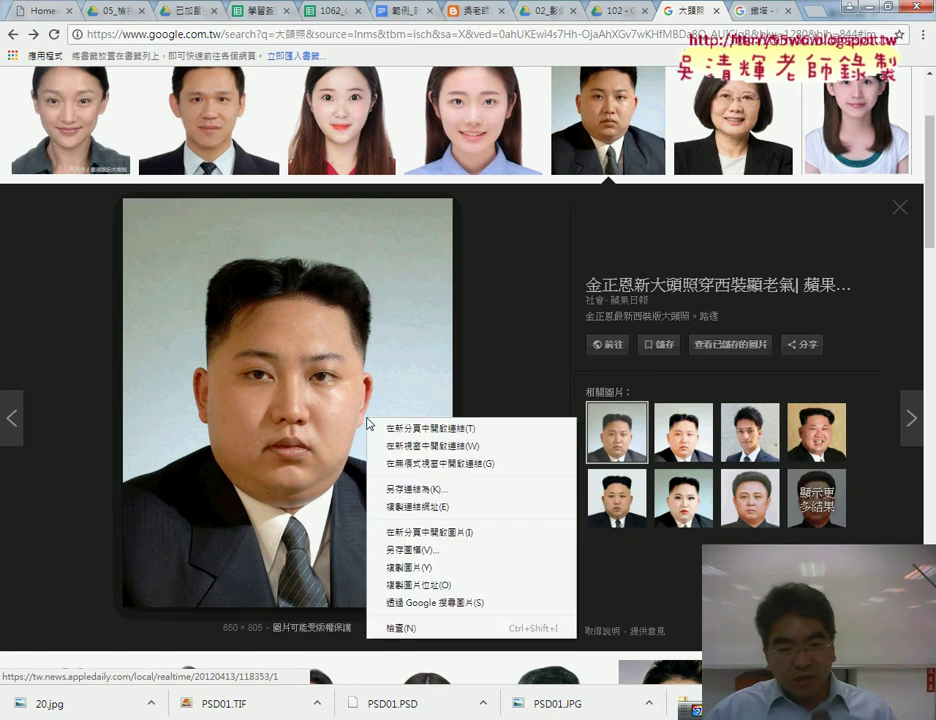
pyautogui.click(433, 551)
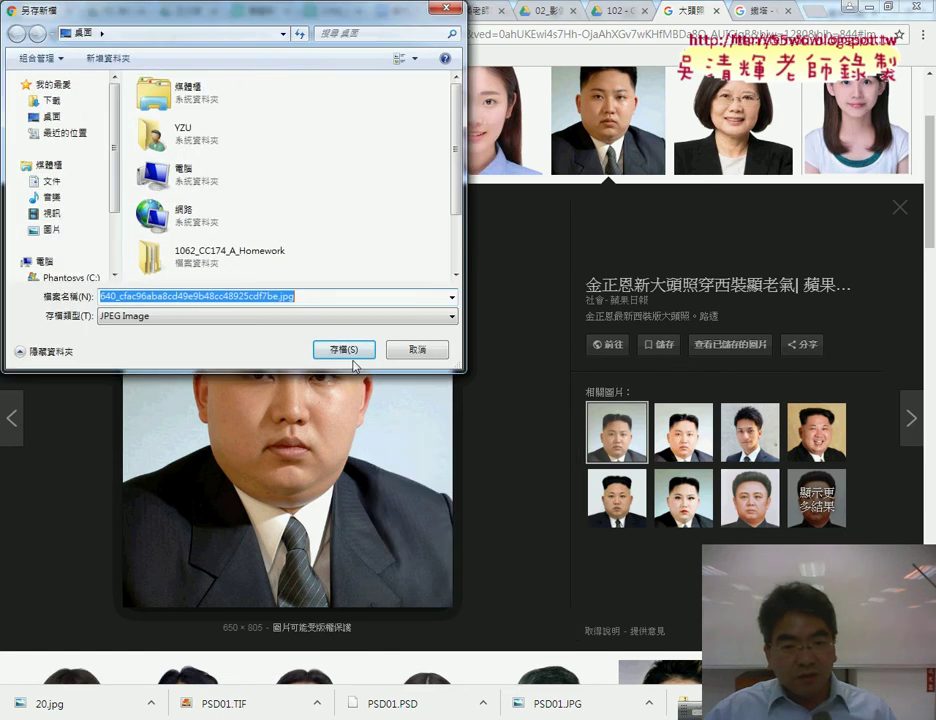
pyautogui.click(337, 347)
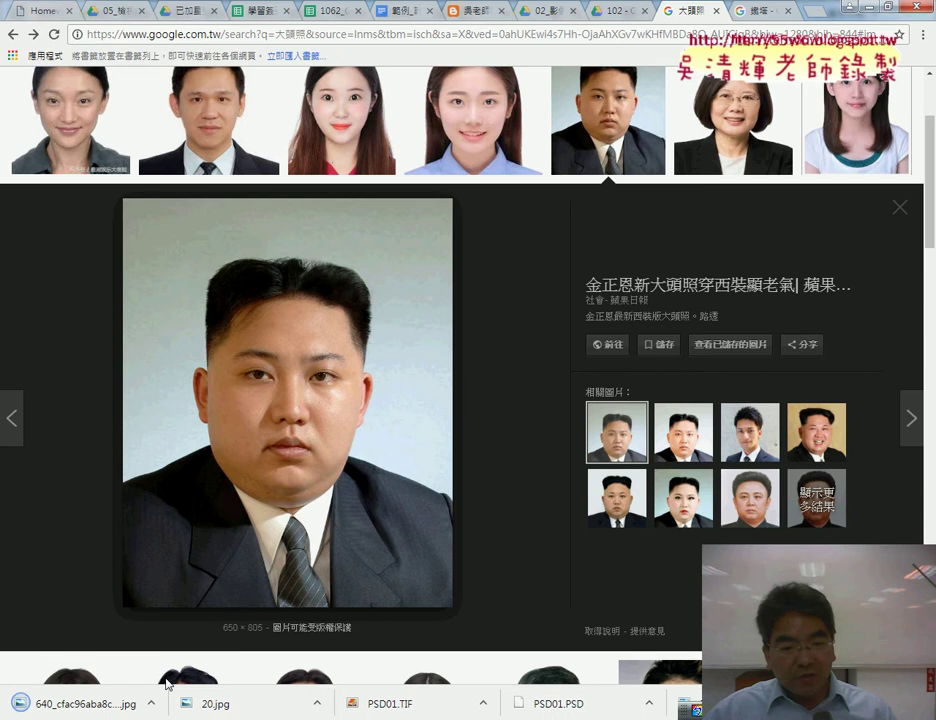
# Step: Drag the downloaded JPEG from its folder into Photoshop as a new document
pyautogui.click(158, 702)
pyautogui.click(201, 653)
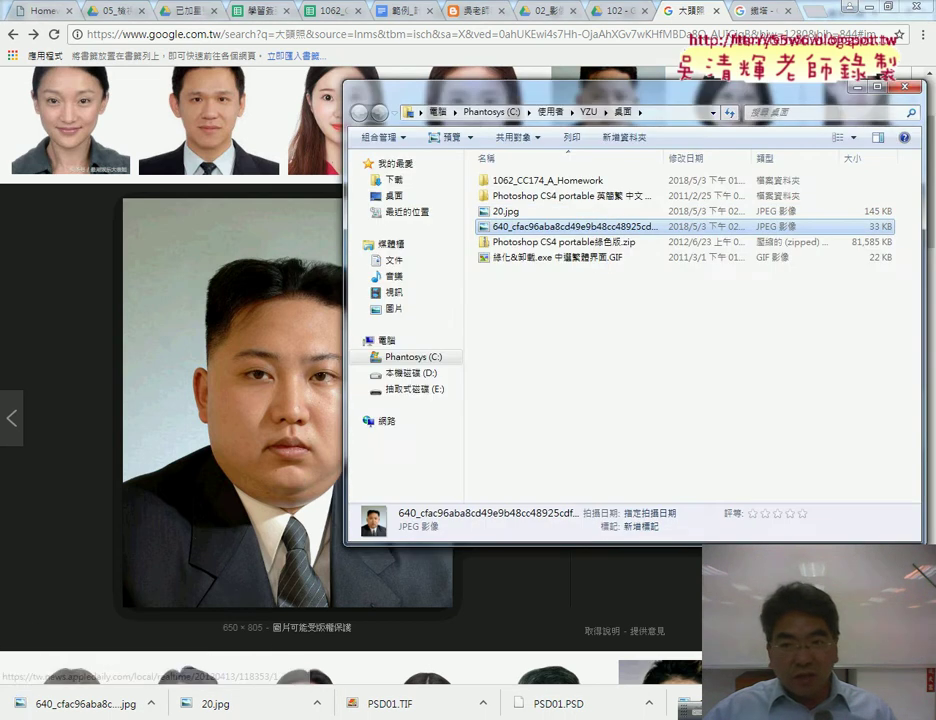
pyautogui.click(873, 14)
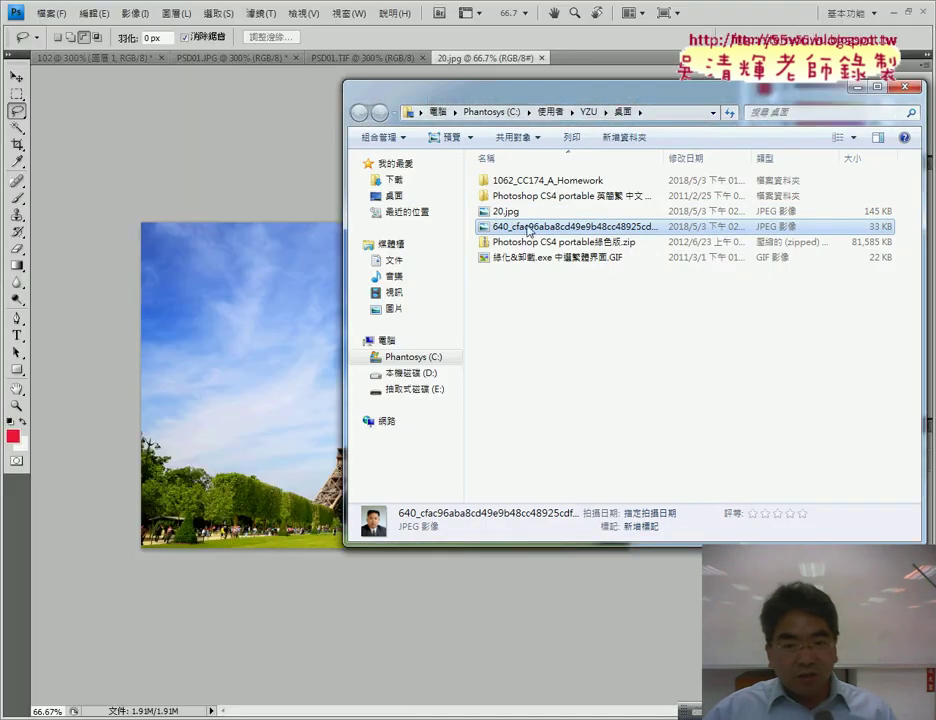
pyautogui.moveTo(250, 178); pyautogui.dragTo(260, 185)
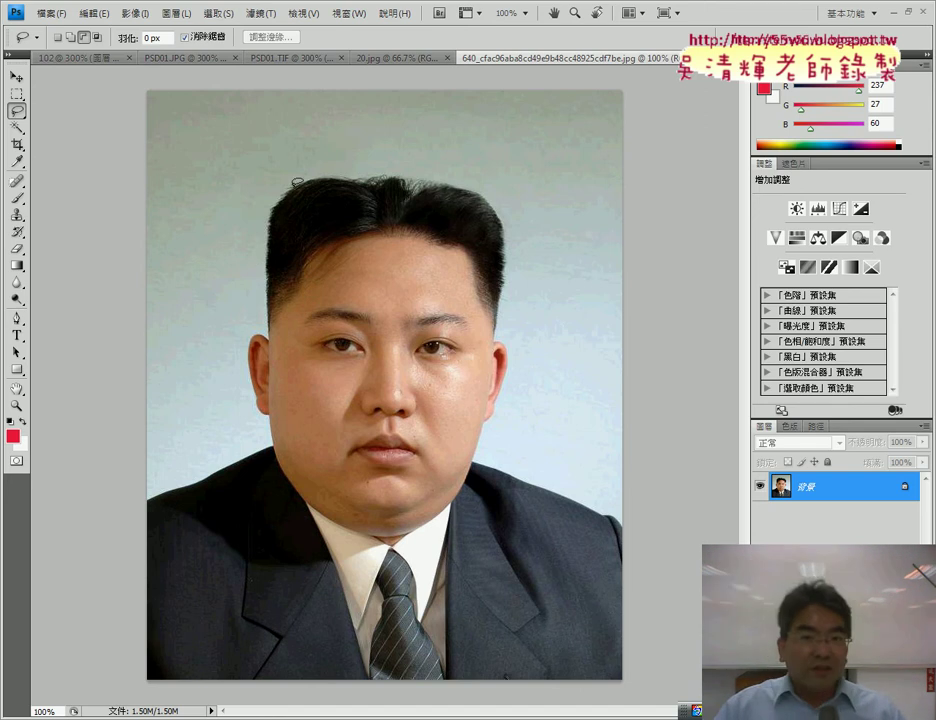
# Step: Open the suit-and-tie portrait in Filter > Liquify
pyautogui.click(271, 15)
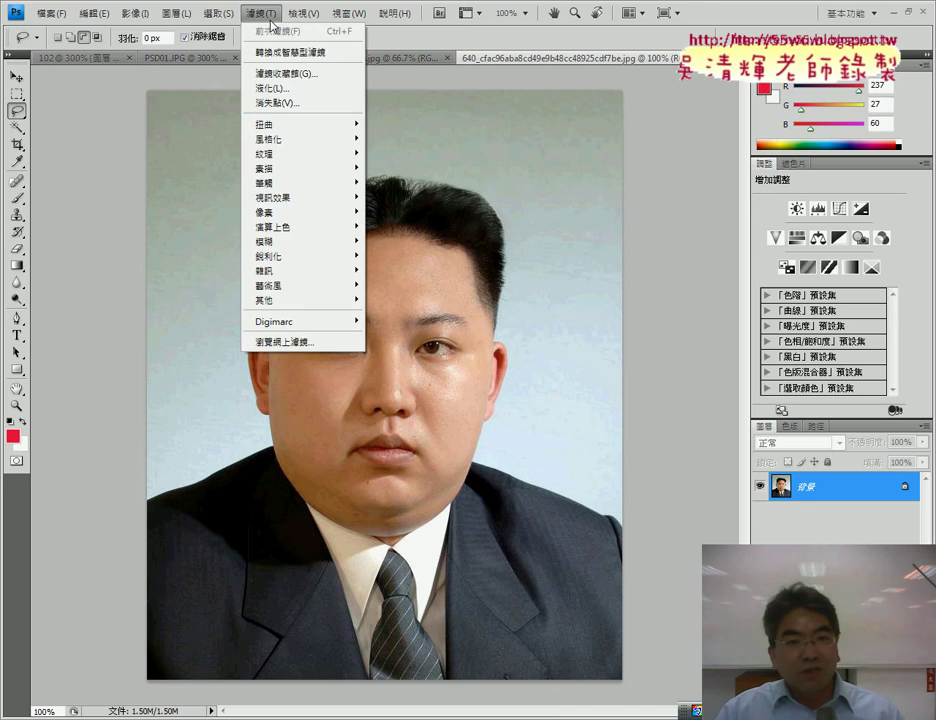
pyautogui.click(280, 89)
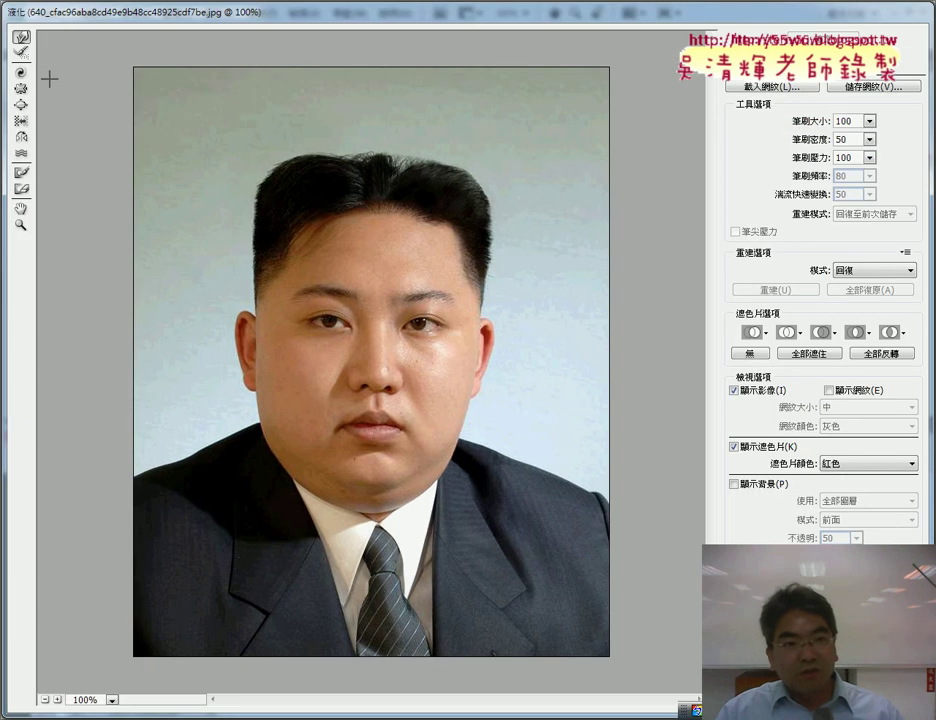
# Step: Bloat both eyes and pucker the mouth in Liquify, then cancel without applying
pyautogui.click(22, 105)
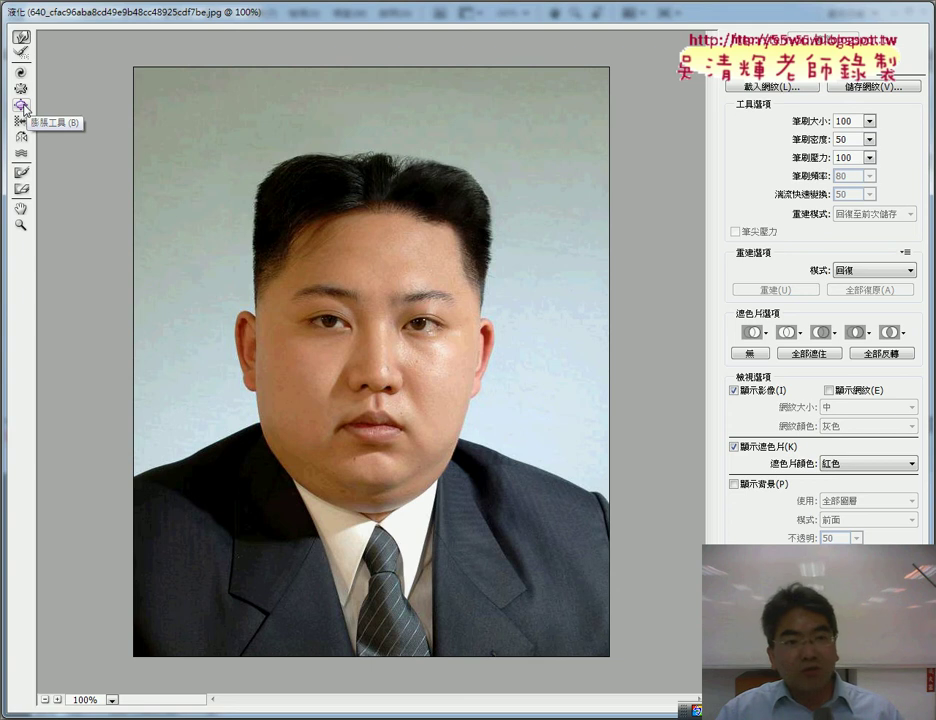
pyautogui.click(23, 106)
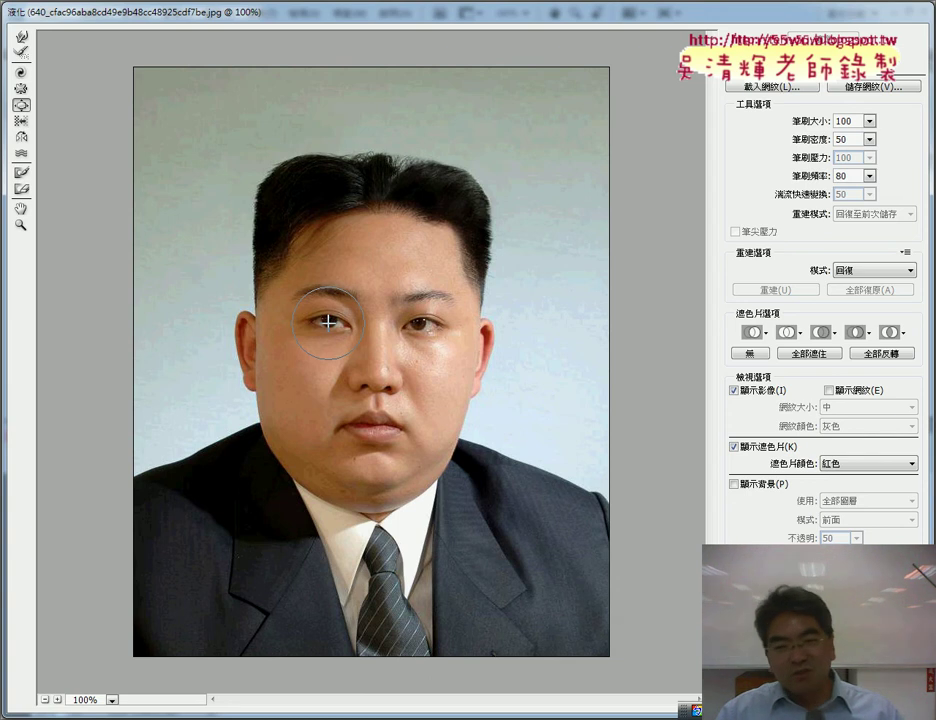
pyautogui.click(329, 321)
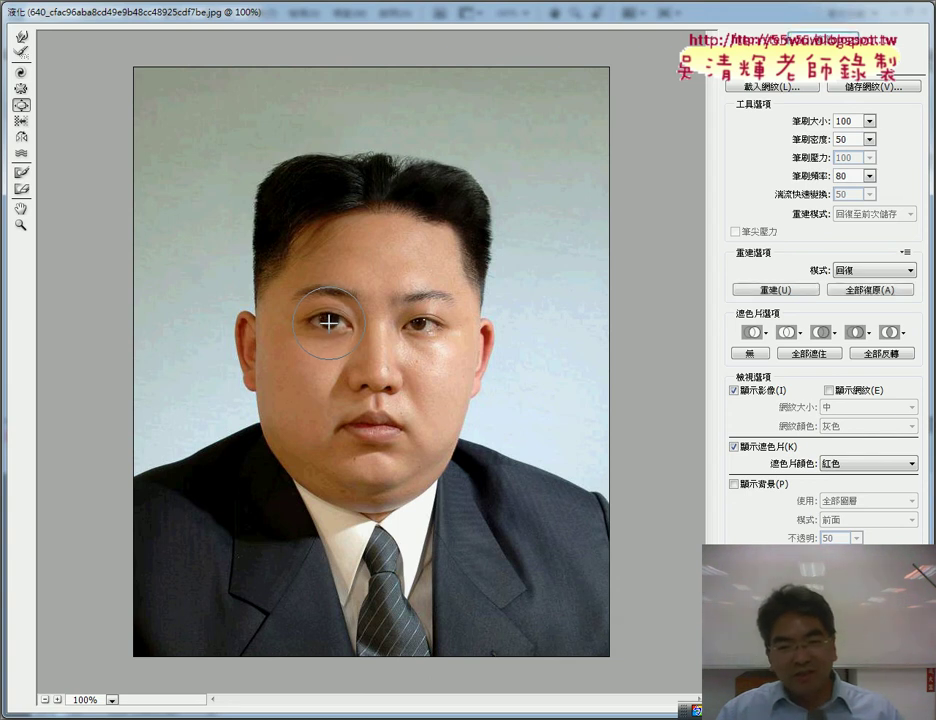
pyautogui.click(418, 323)
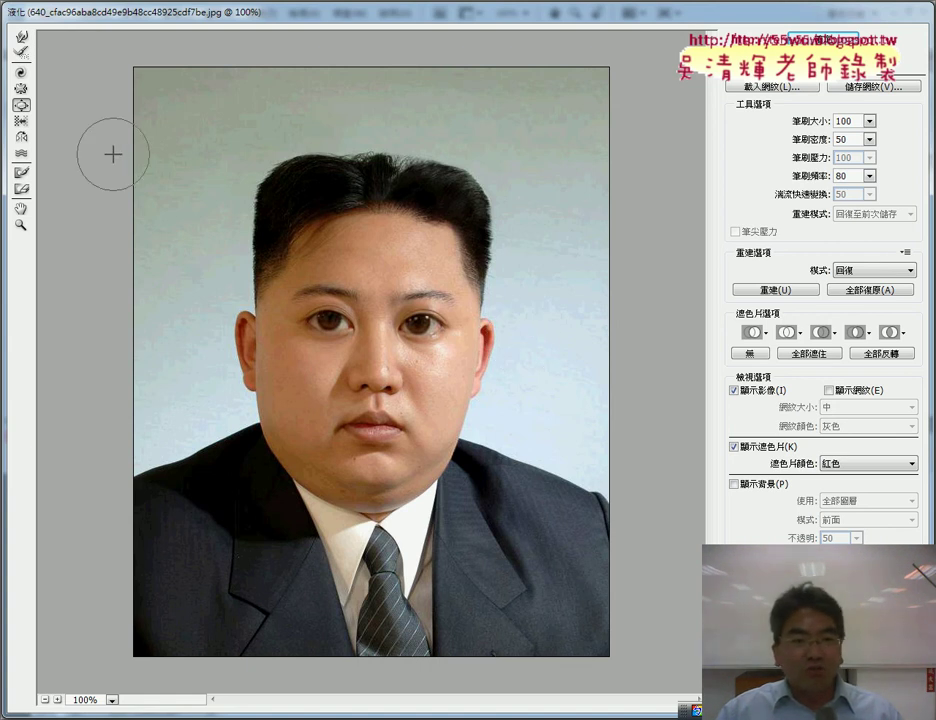
pyautogui.click(20, 90)
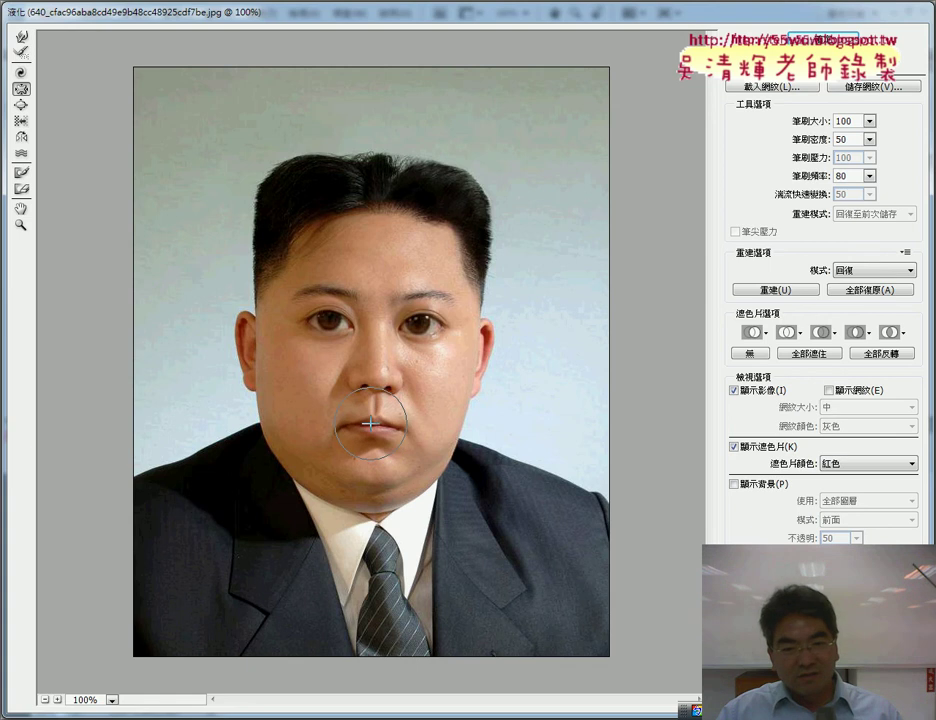
pyautogui.click(370, 423)
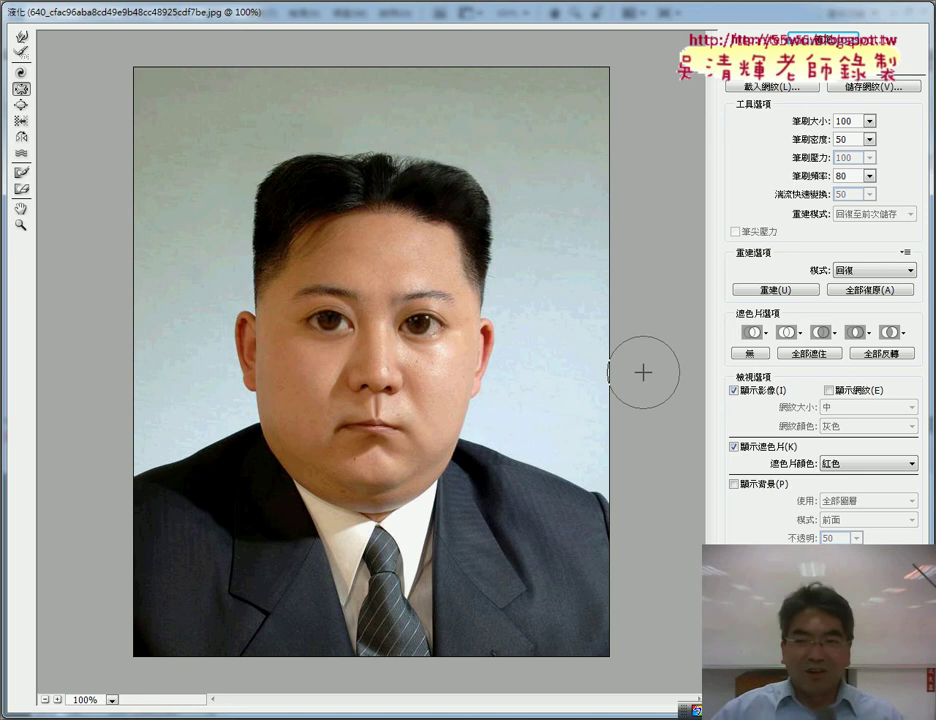
pyautogui.press('Escape')
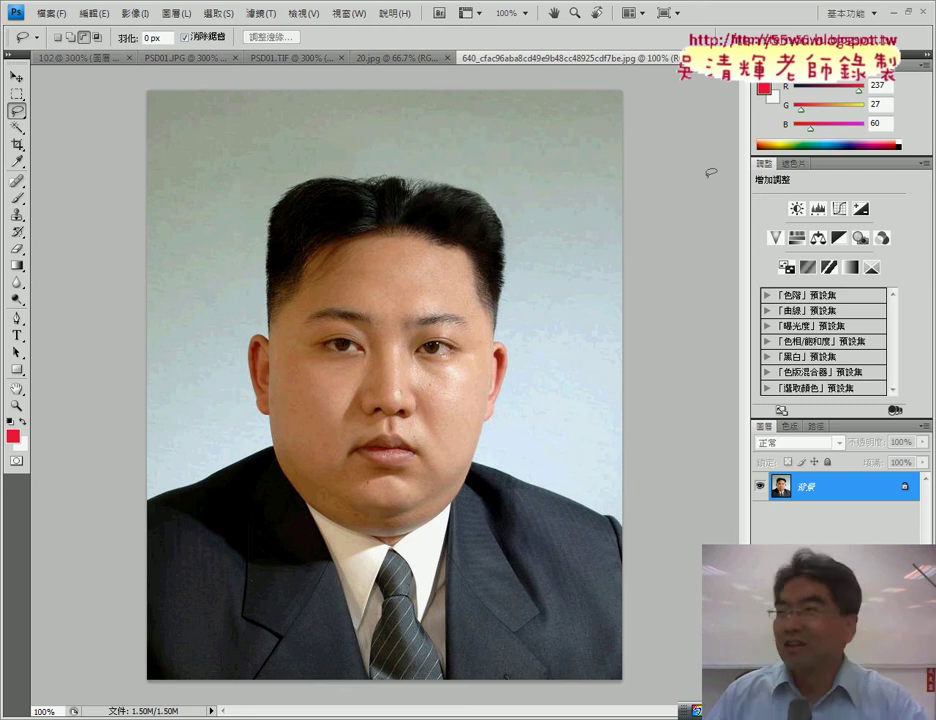
# Step: Magic Wand the pale background around the man, then invert the selection to select him
pyautogui.click(258, 14)
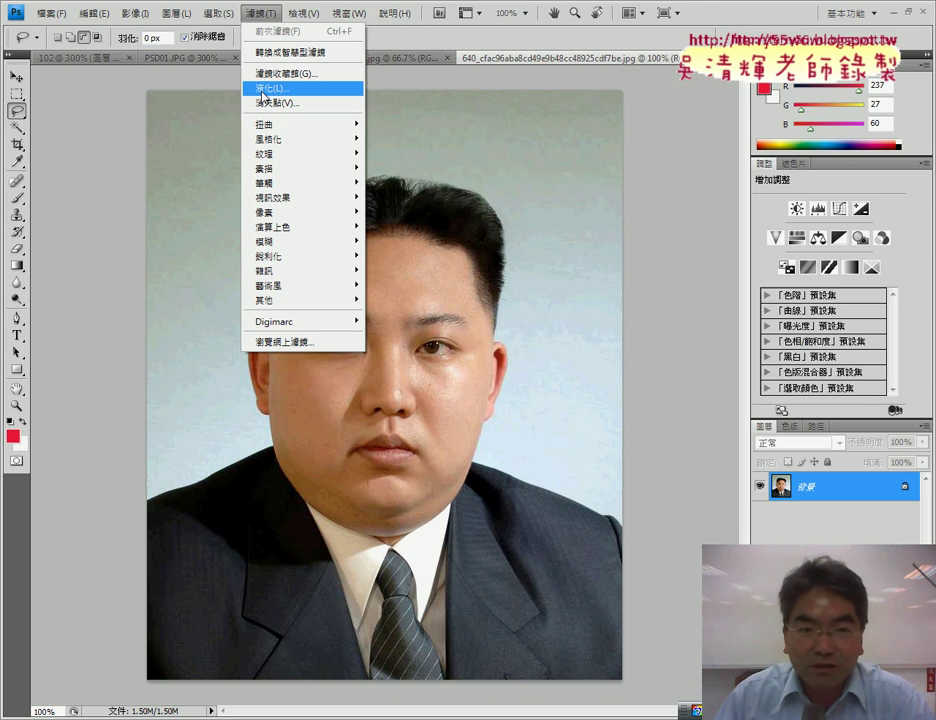
pyautogui.click(128, 200)
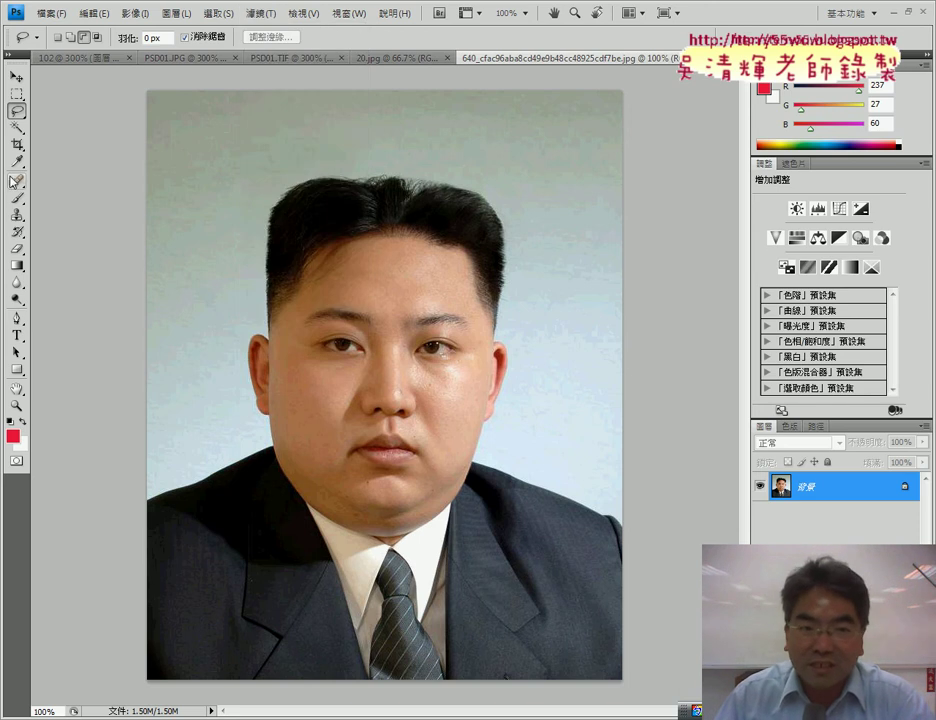
pyautogui.click(18, 129)
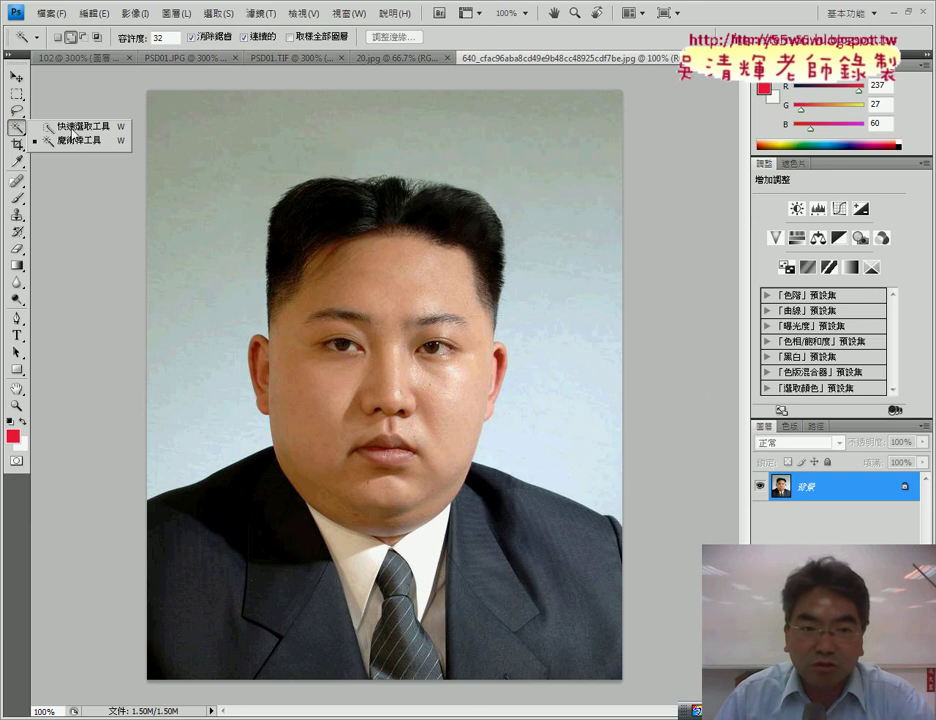
pyautogui.click(70, 144)
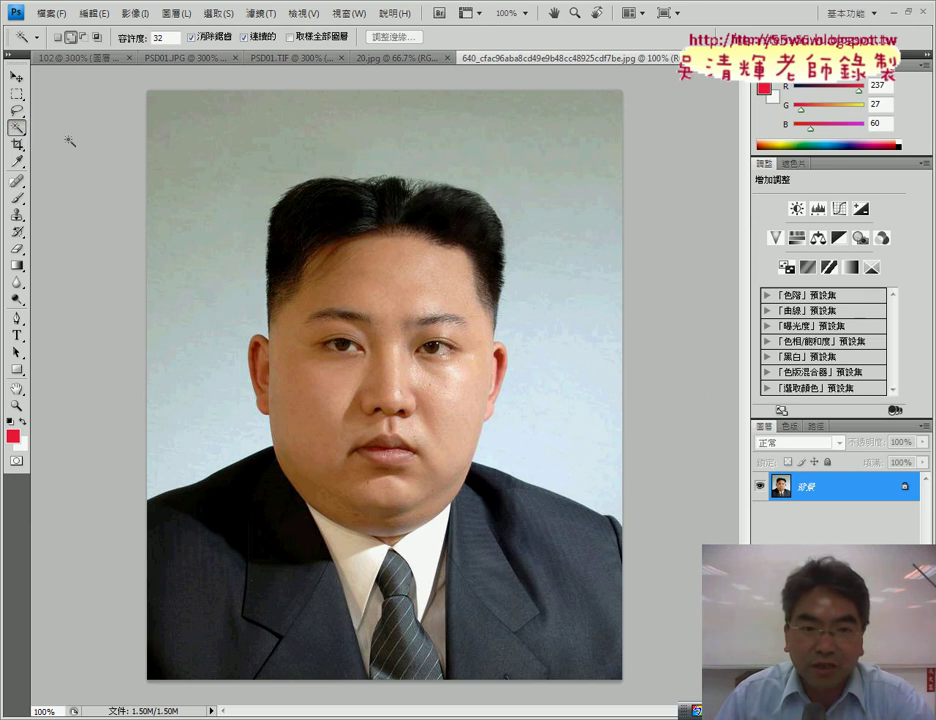
pyautogui.click(211, 150)
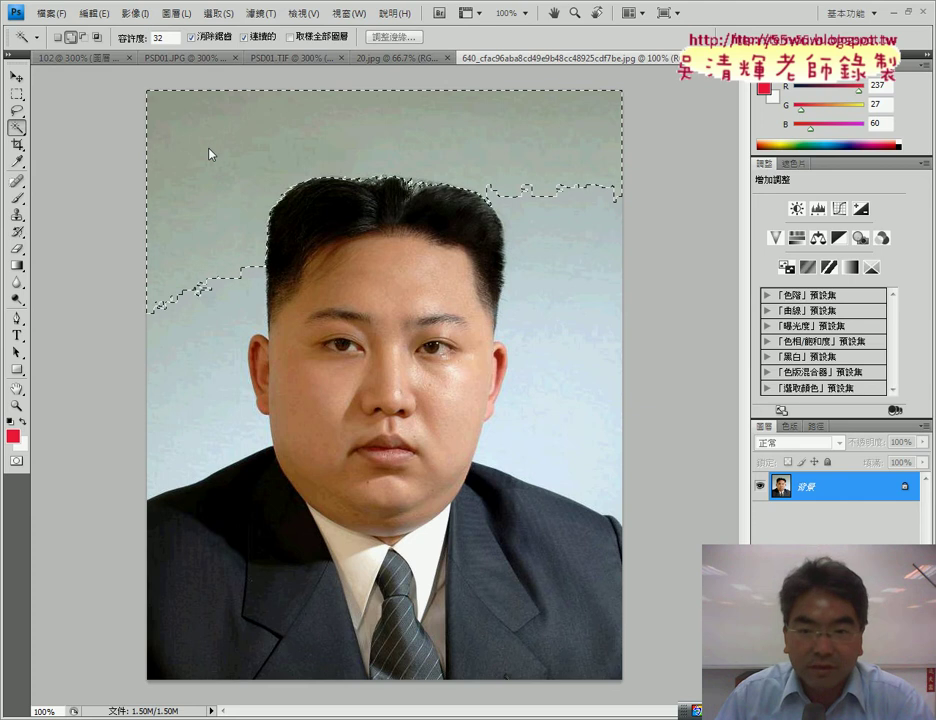
pyautogui.click(602, 396)
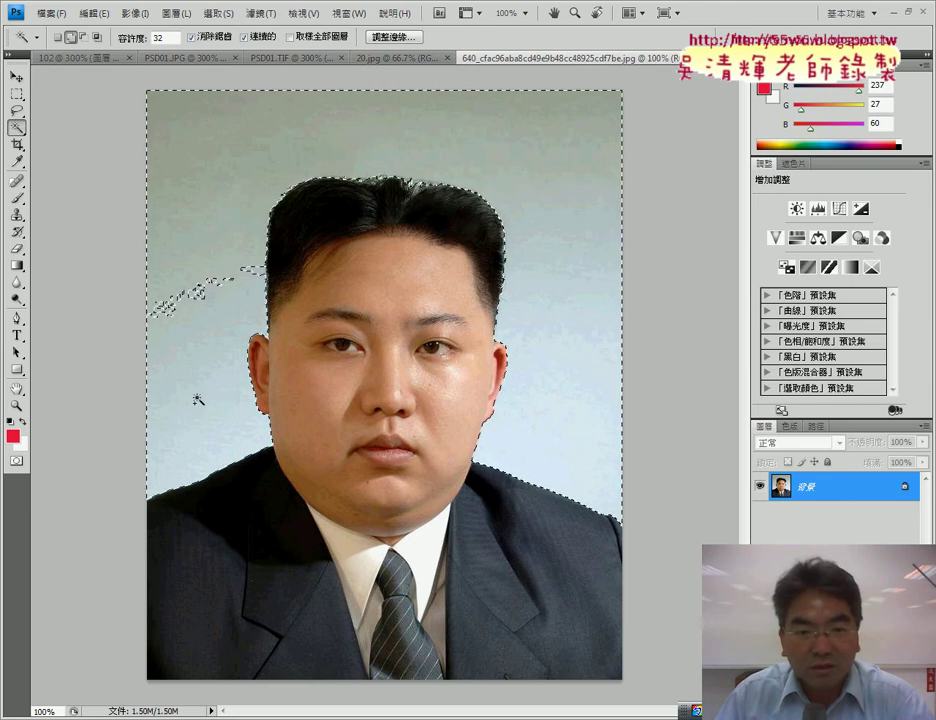
pyautogui.click(262, 290)
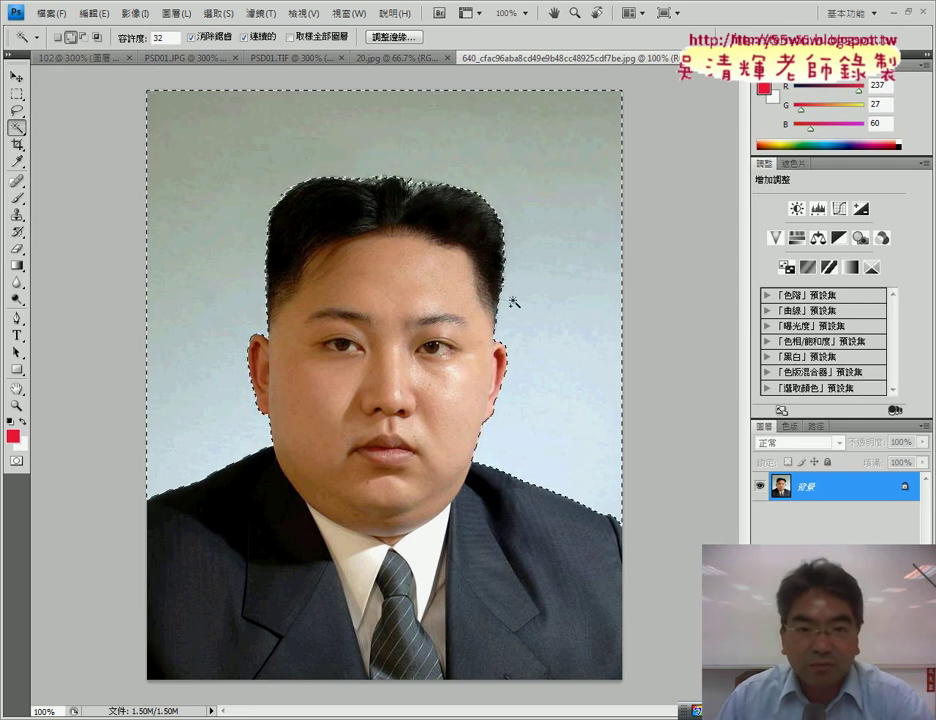
pyautogui.click(218, 13)
pyautogui.click(226, 74)
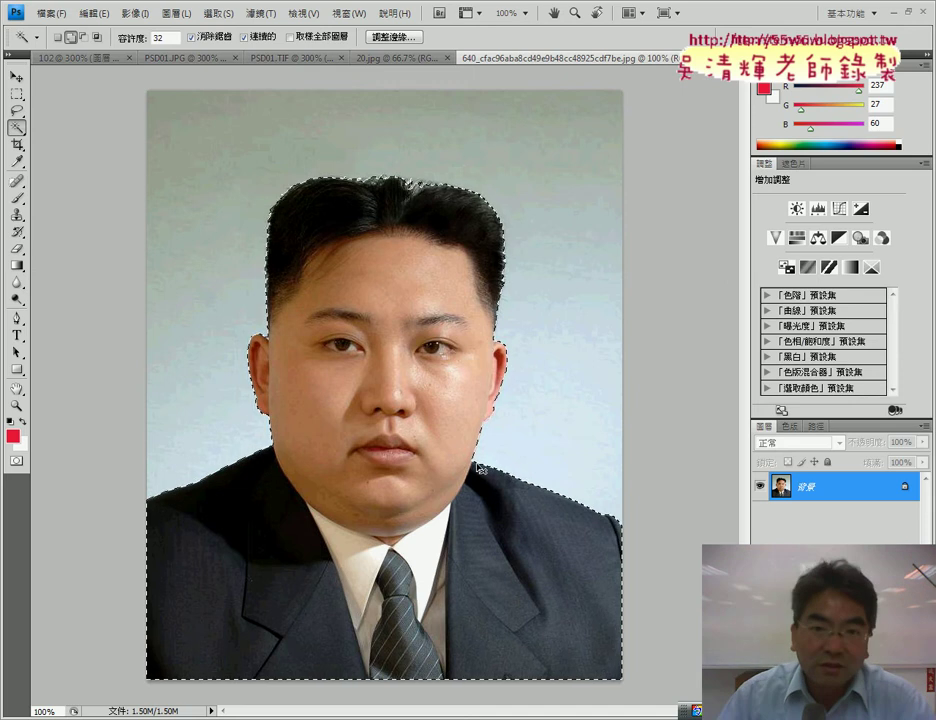
# Step: Paste the selected man into 20.jpg as a new layer and start Free Transform
pyautogui.click(402, 57)
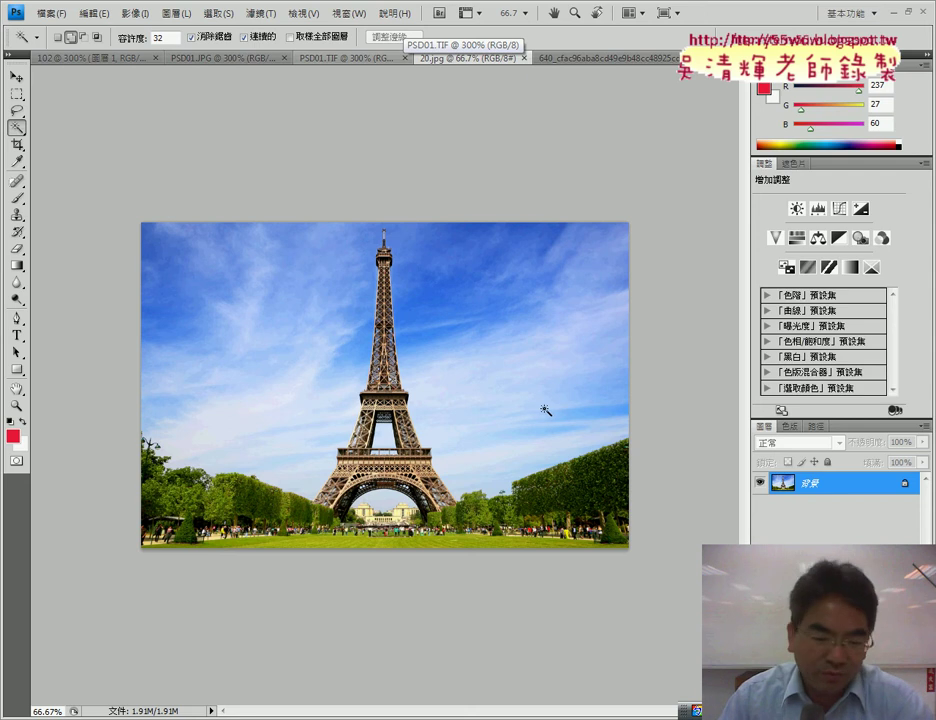
pyautogui.hotkey('ctrl', 'v')
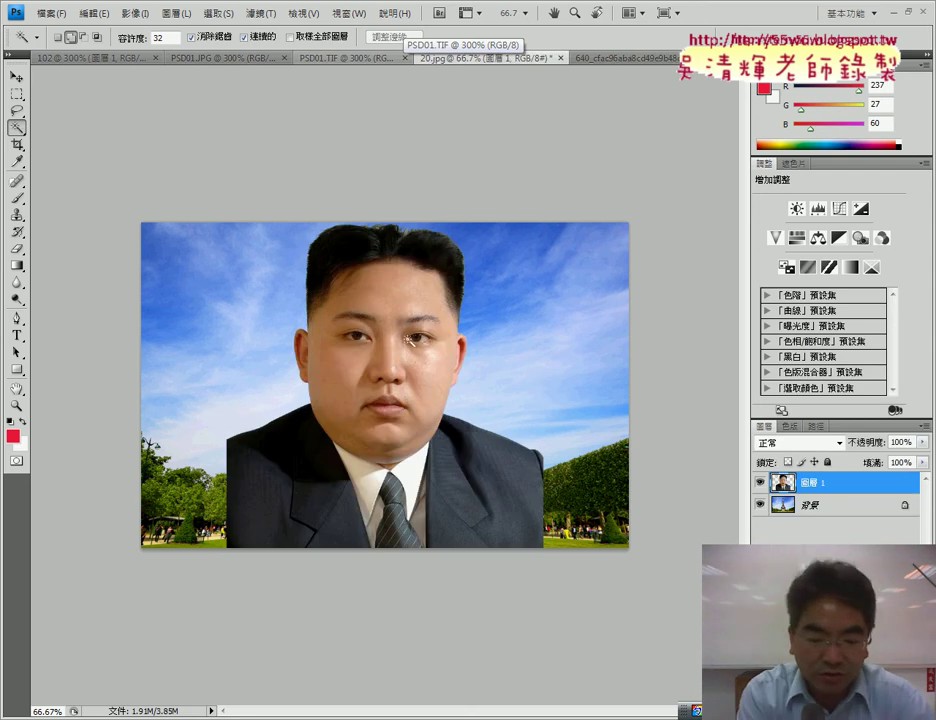
pyautogui.hotkey('ctrl', 't')
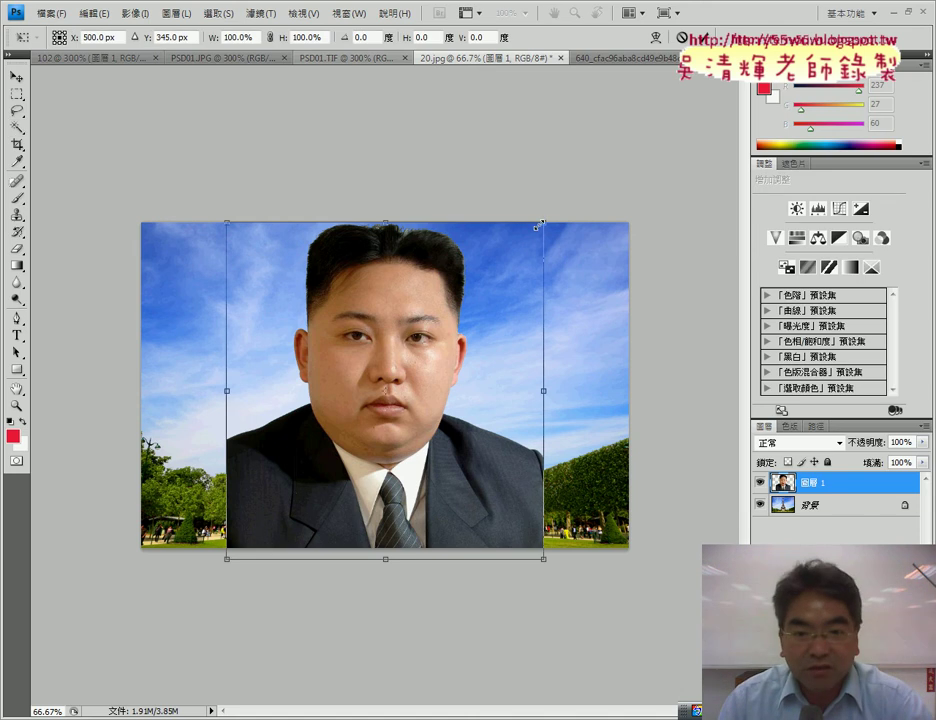
# Step: Scale the pasted man down to about 30% and set him in the bottom-left corner
pyautogui.moveTo(538, 225); pyautogui.dragTo(366, 386)
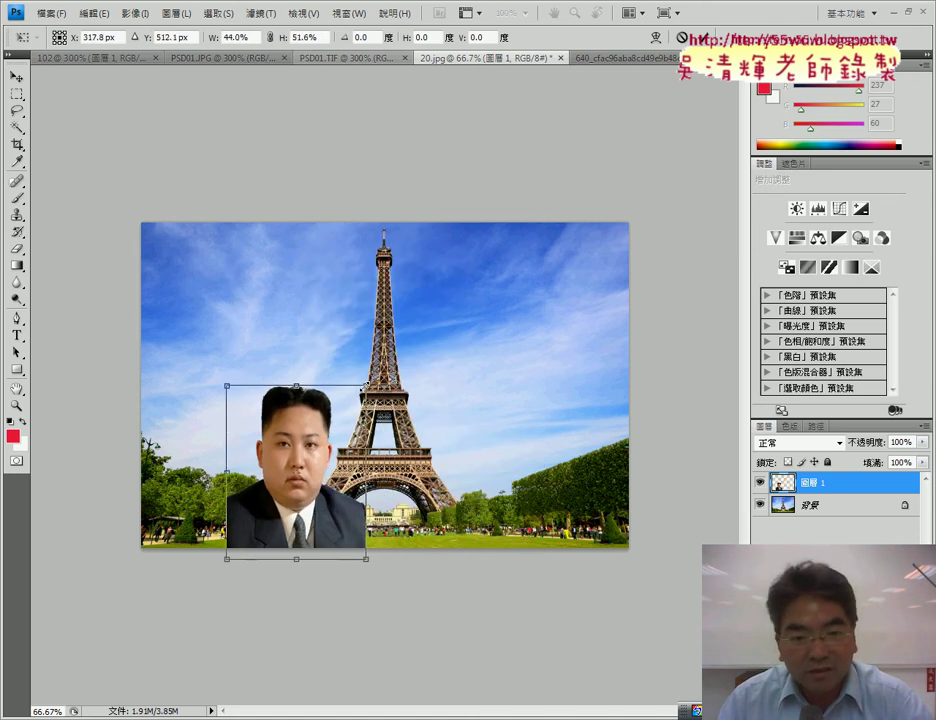
pyautogui.moveTo(364, 386); pyautogui.dragTo(355, 408)
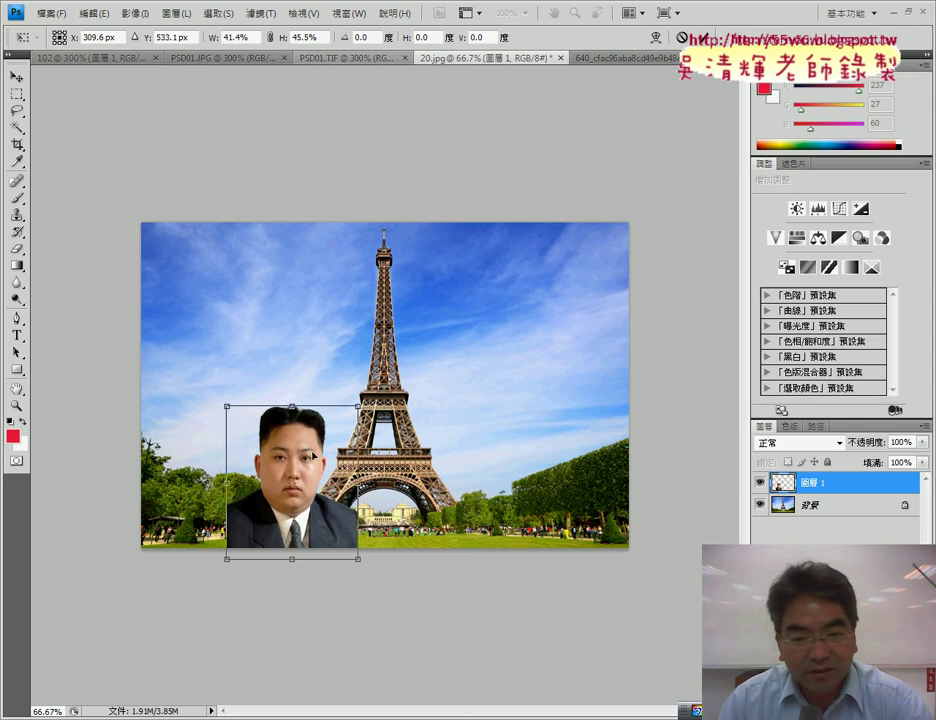
pyautogui.moveTo(312, 455); pyautogui.dragTo(403, 448)
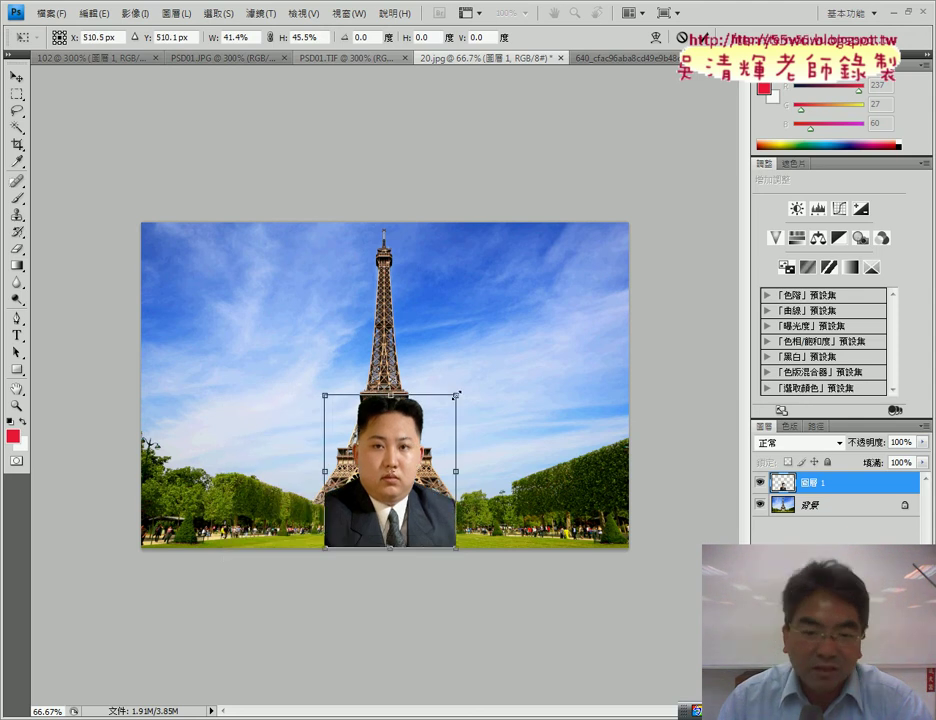
pyautogui.moveTo(456, 395); pyautogui.dragTo(418, 445)
pyautogui.moveTo(376, 479); pyautogui.dragTo(193, 481)
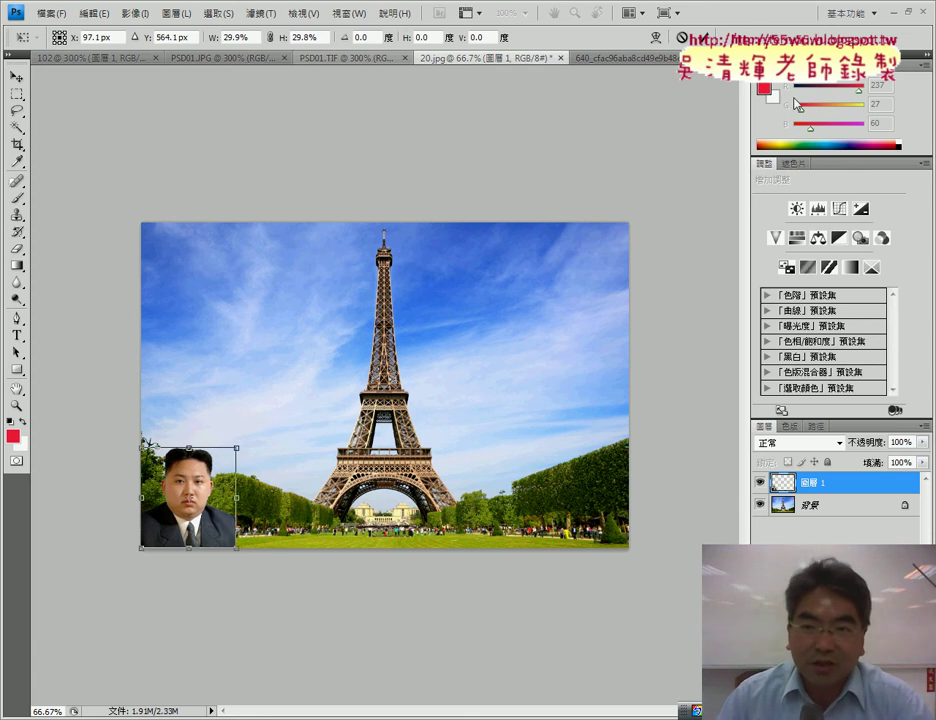
pyautogui.press('Return')
pyautogui.press('w')
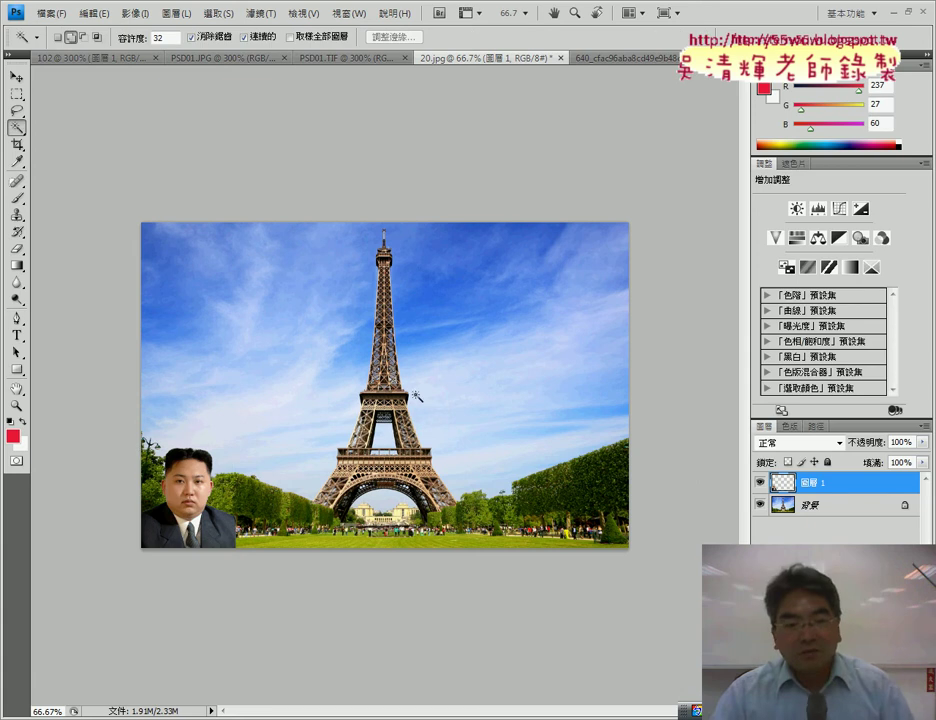
# Step: Drag the small portrait with the Move tool up into the upper-left sky
pyautogui.click(16, 76)
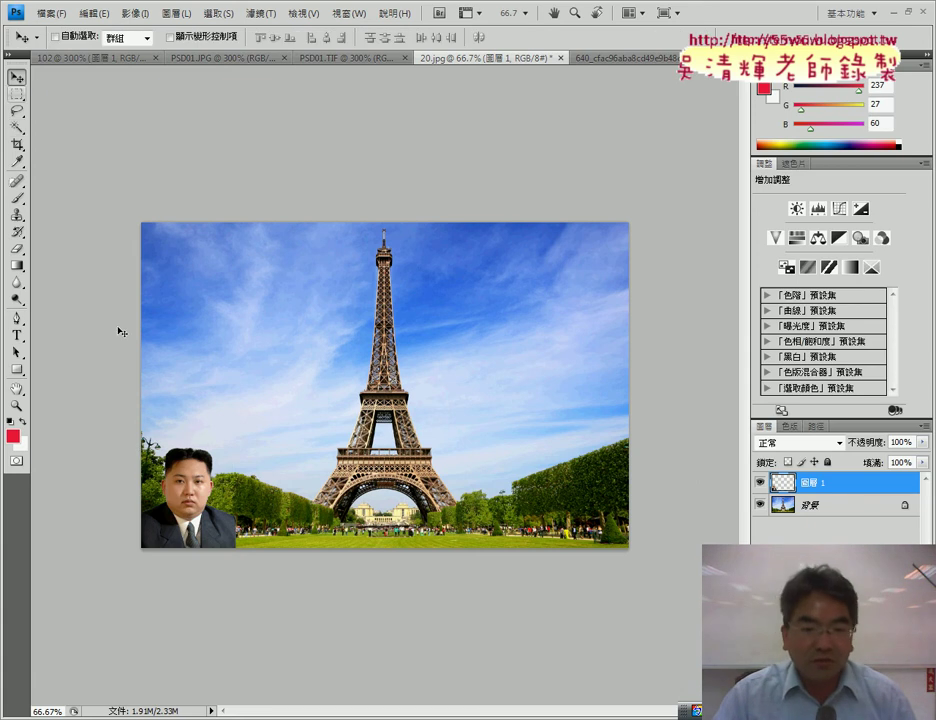
pyautogui.moveTo(181, 505)
pyautogui.mouseDown()
pyautogui.moveTo(271, 397)
pyautogui.moveTo(227, 299)
pyautogui.mouseUp()
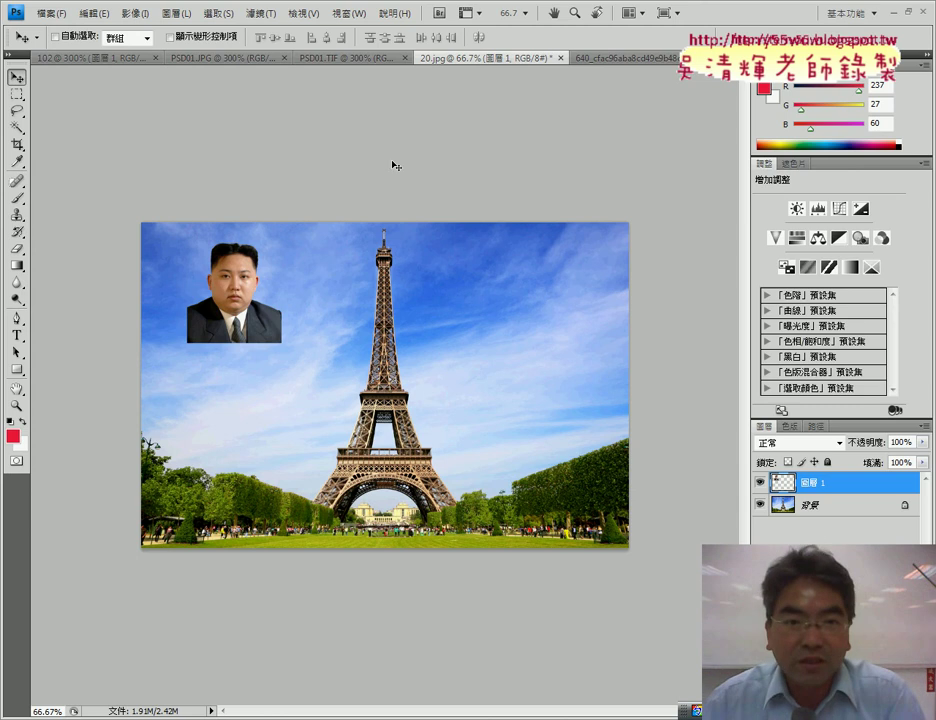
# Step: Bring the dog figurine into document 102 and compare it against the PSD01.TIF reference card
pyautogui.click(215, 58)
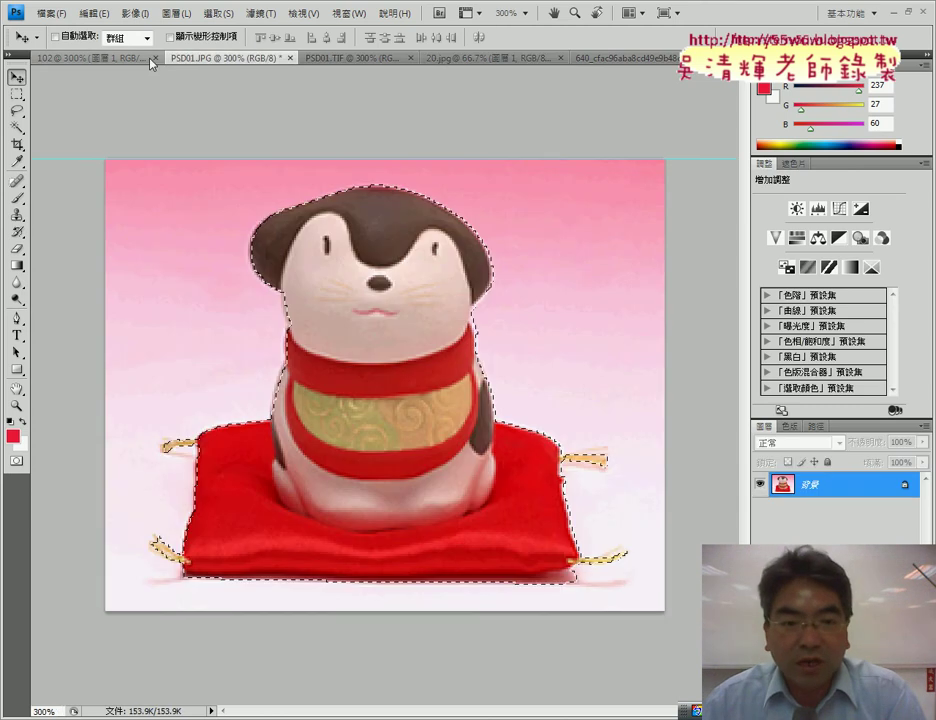
pyautogui.moveTo(151, 63); pyautogui.dragTo(125, 63)
pyautogui.moveTo(330, 58); pyautogui.dragTo(211, 62)
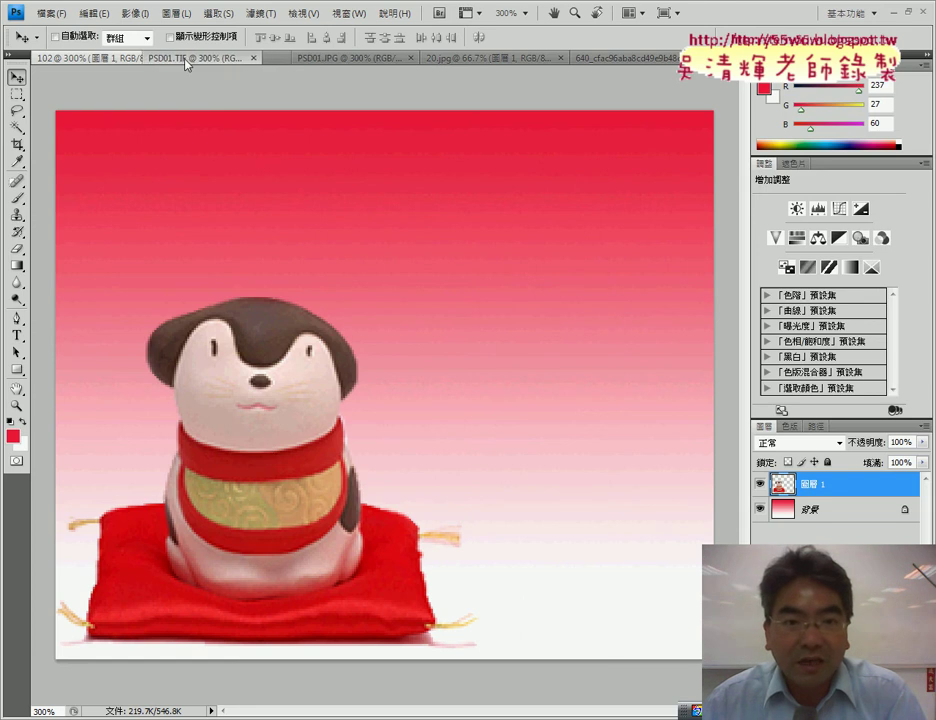
pyautogui.click(211, 62)
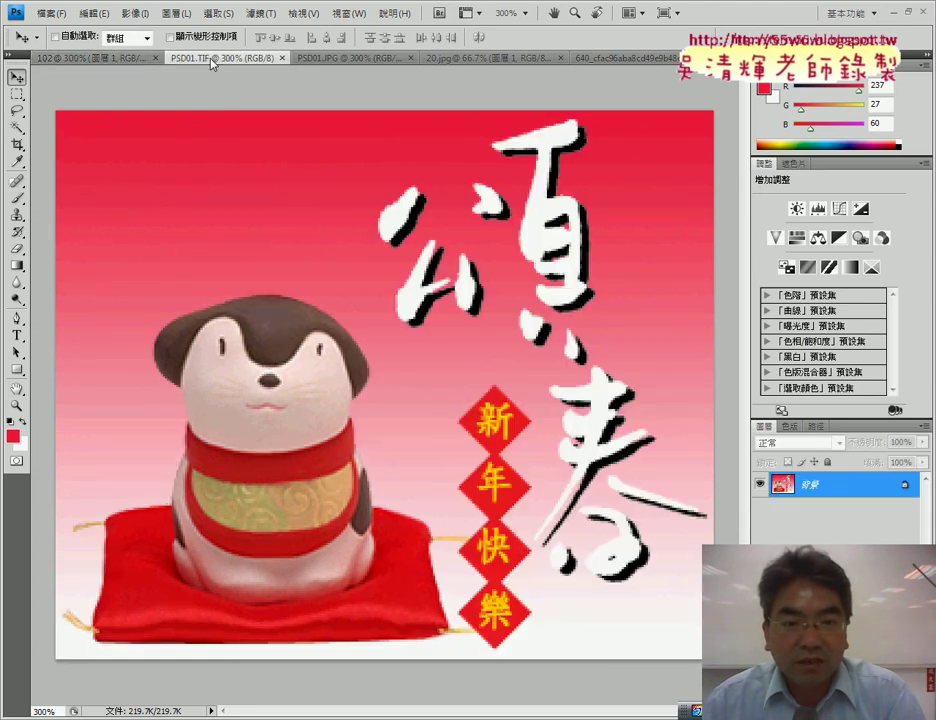
pyautogui.click(115, 60)
pyautogui.click(193, 62)
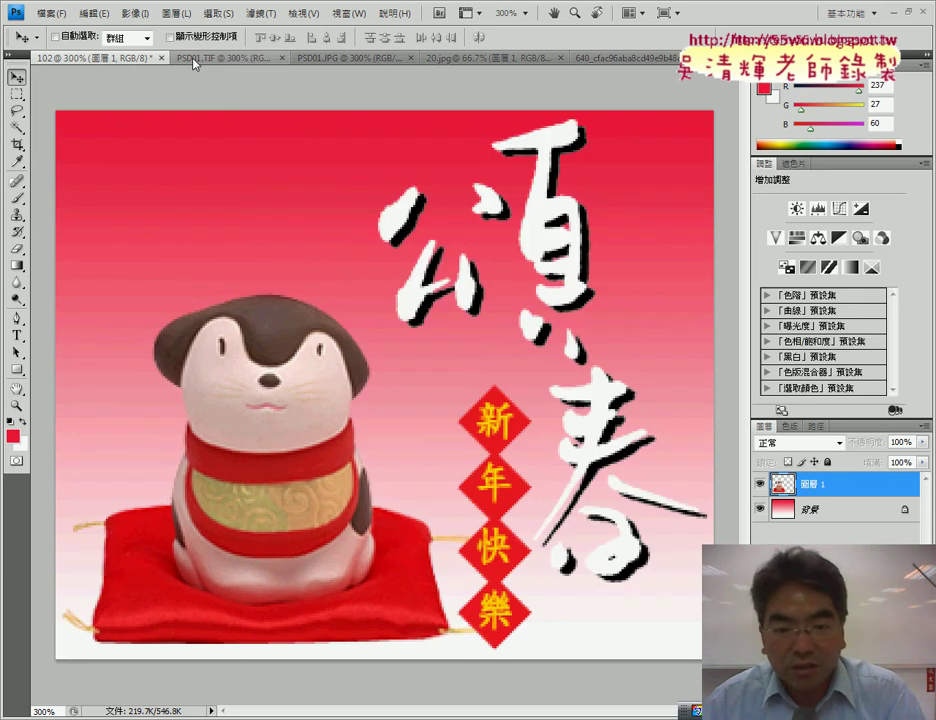
pyautogui.click(193, 62)
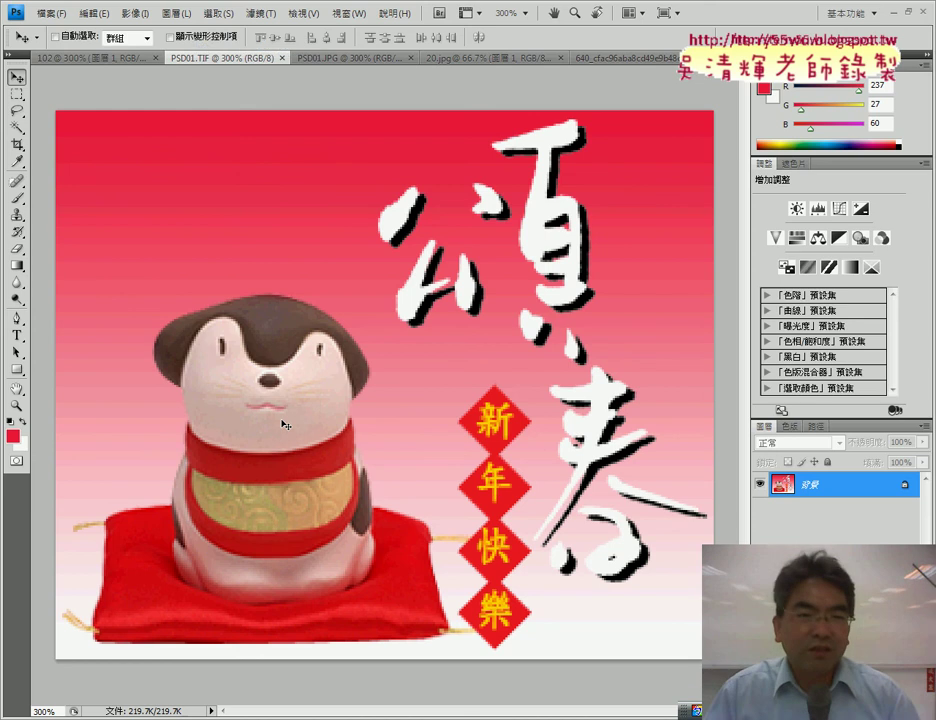
pyautogui.click(95, 58)
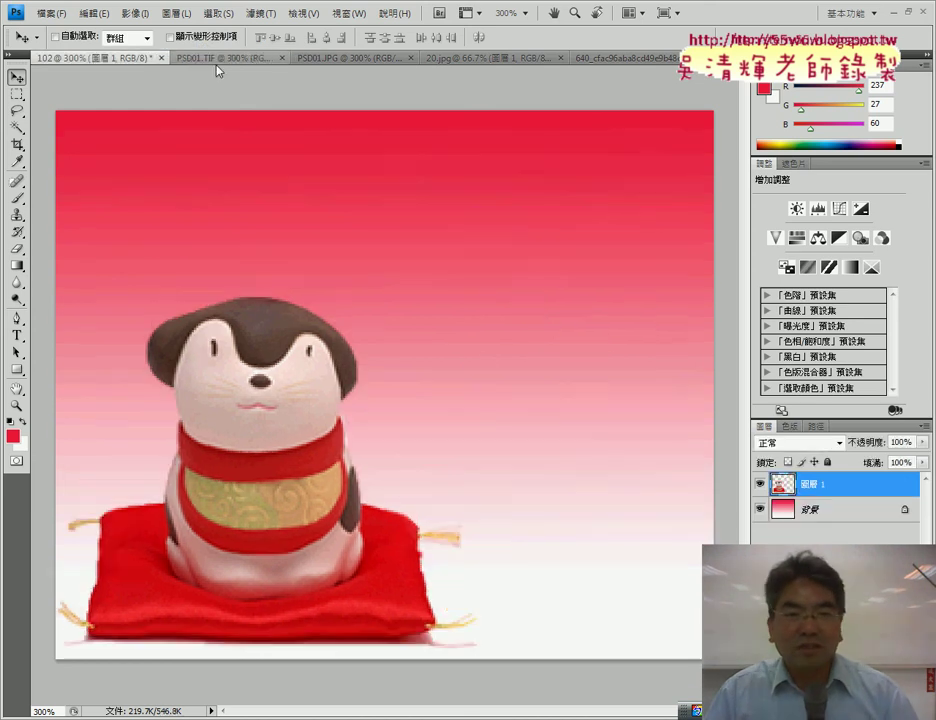
pyautogui.click(182, 58)
pyautogui.click(111, 58)
# Step: Paste the dog onto the red gradient card and nudge it up and right to match the reference
pyautogui.hotkey('ctrl', 'v')
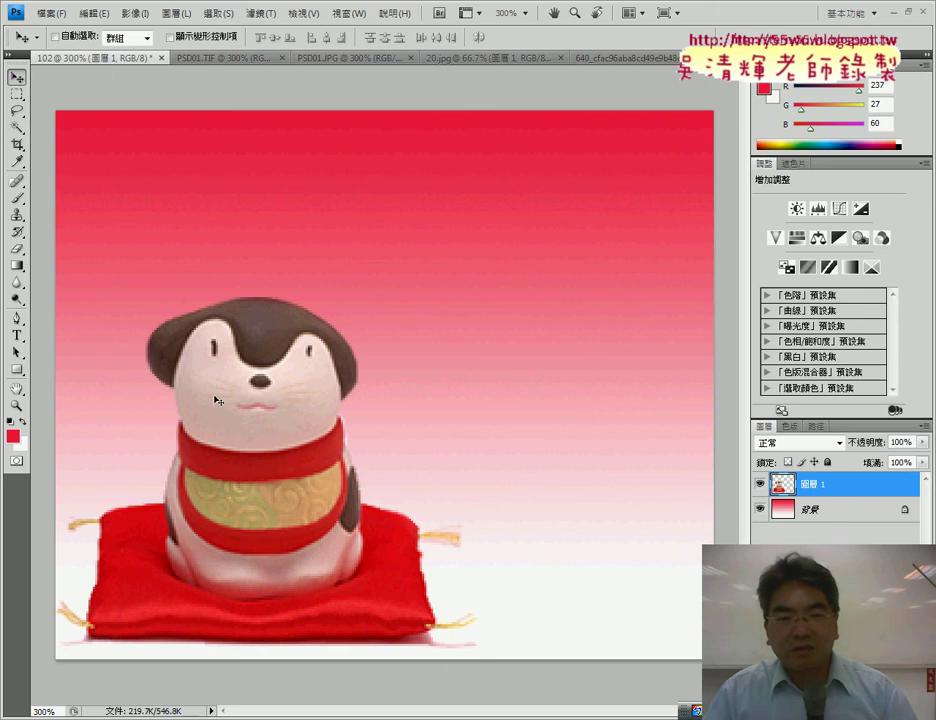
pyautogui.moveTo(216, 400); pyautogui.dragTo(217, 397)
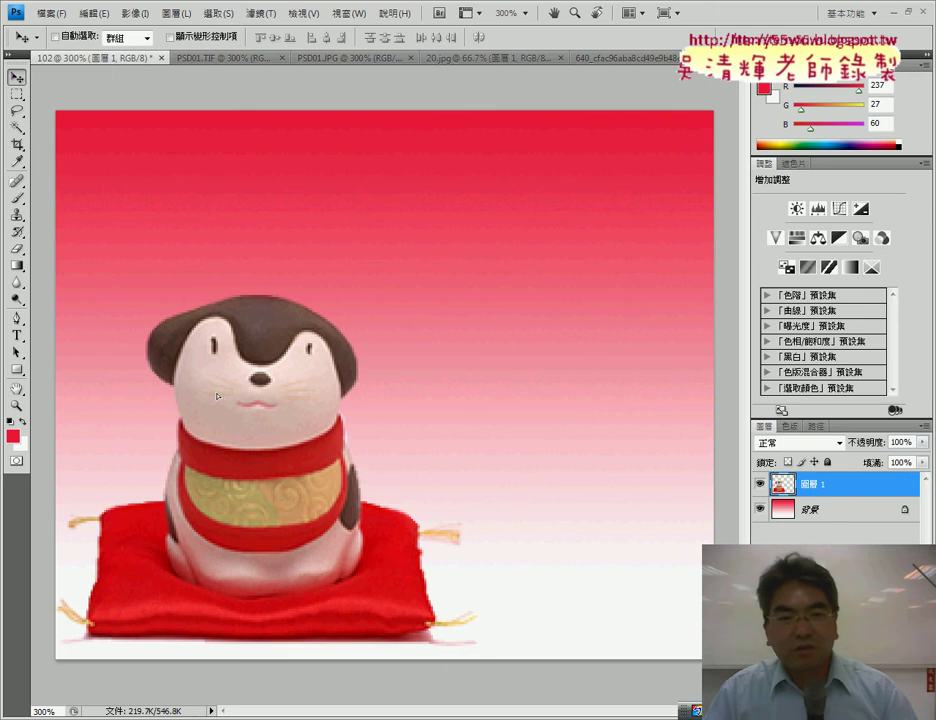
pyautogui.click(229, 60)
pyautogui.click(120, 58)
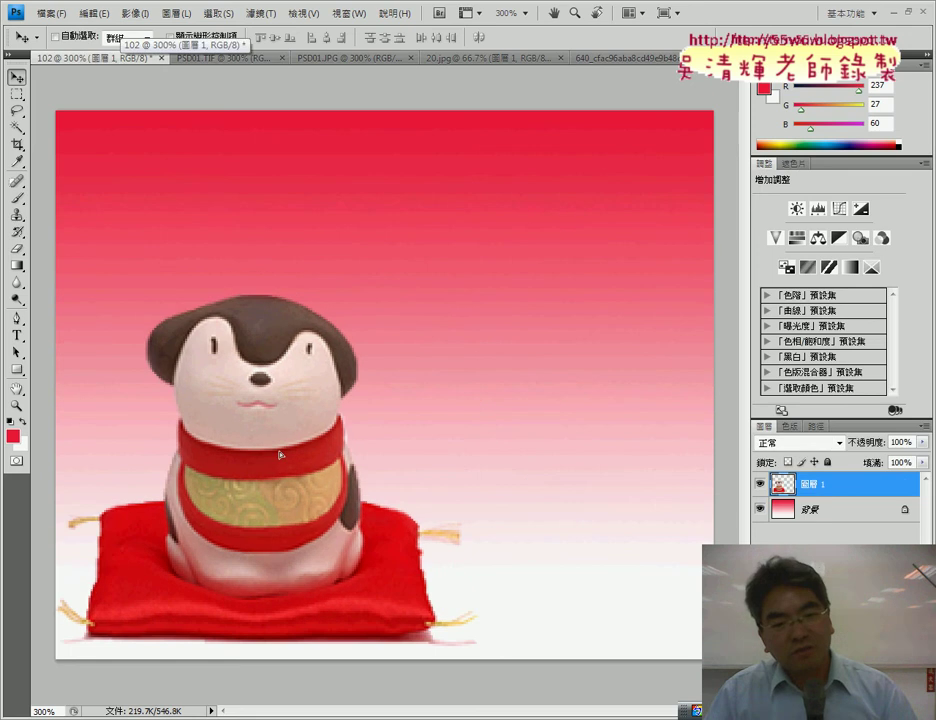
pyautogui.press('Right')
pyautogui.press('Right')
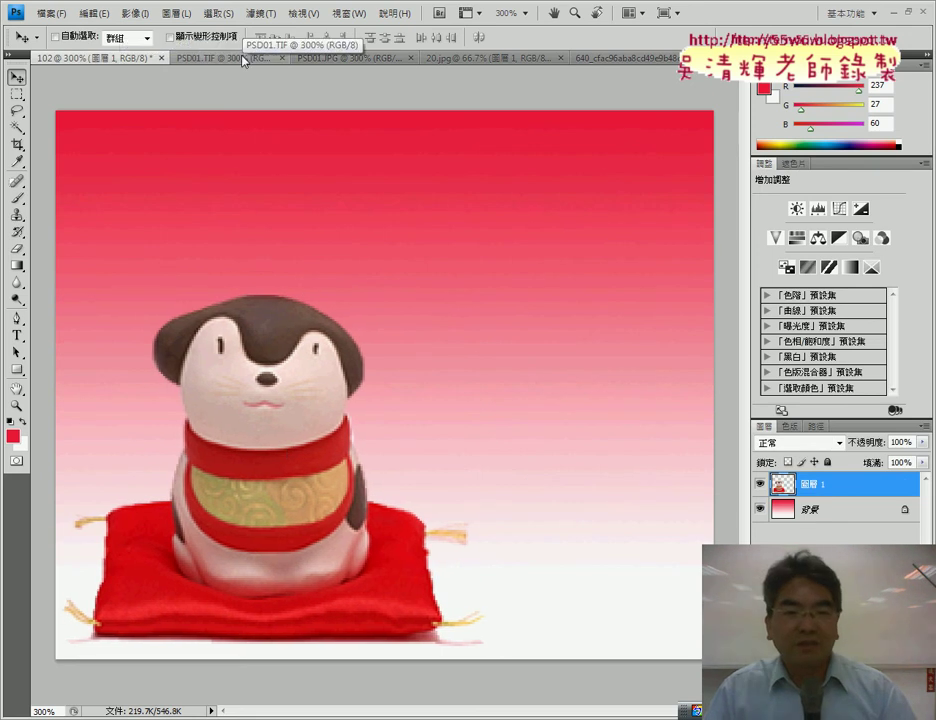
pyautogui.click(215, 58)
pyautogui.click(113, 60)
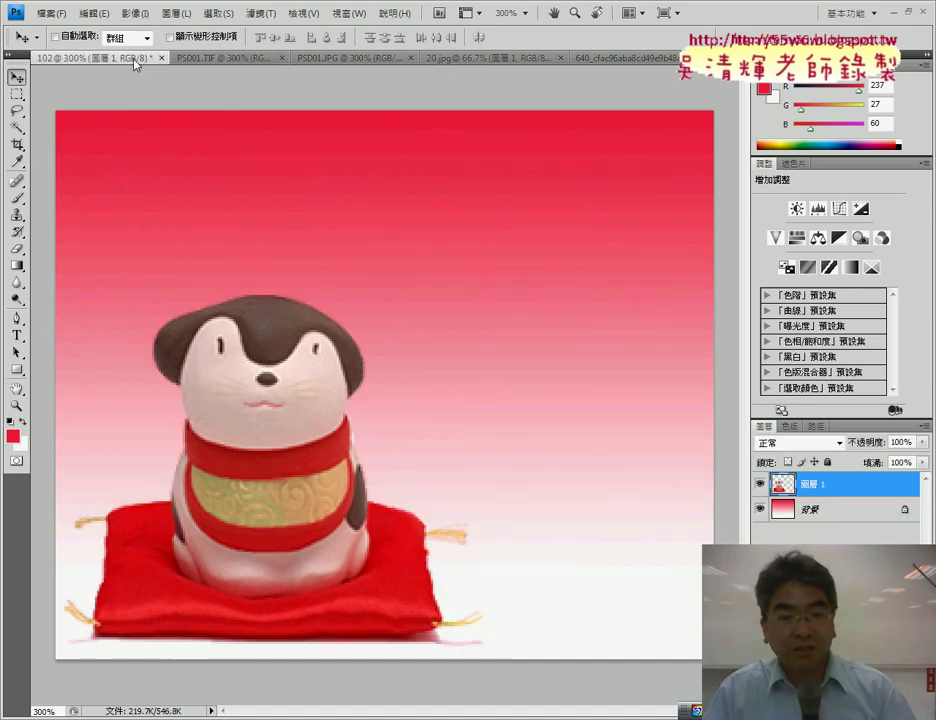
pyautogui.click(215, 58)
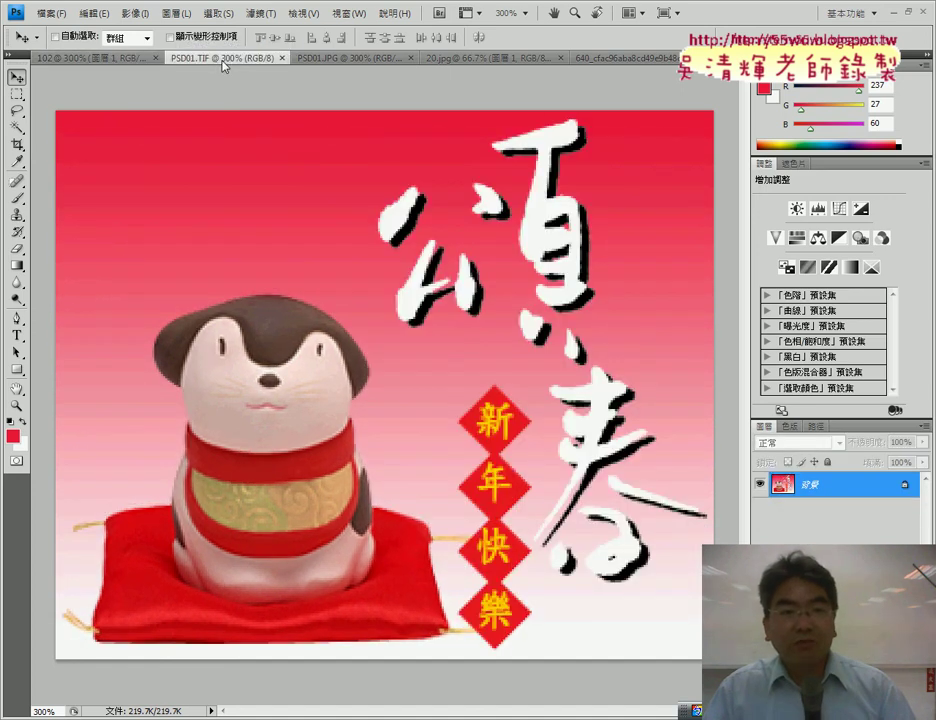
pyautogui.click(104, 60)
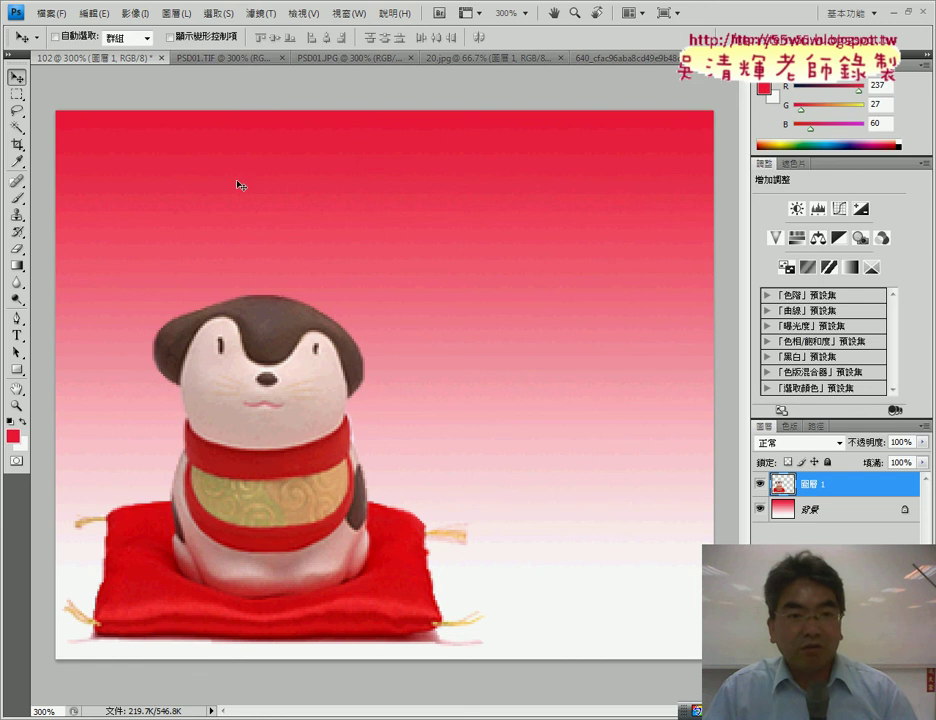
pyautogui.click(110, 16)
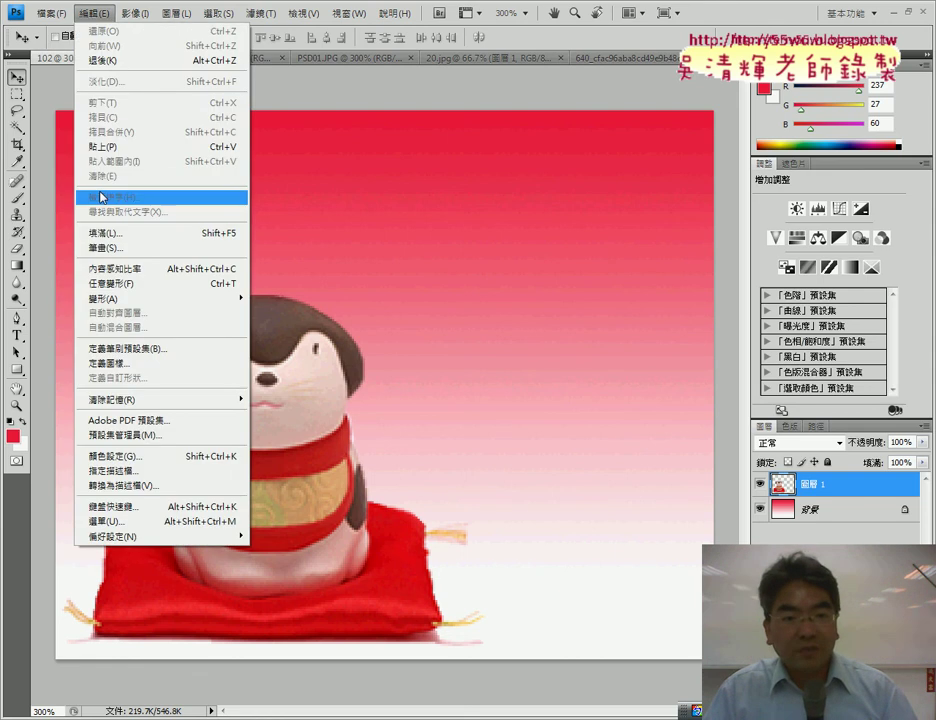
# Step: Try Free Transform on the dog figurine, cancel it, and display the PSD01.TIF 頌春 reference card
pyautogui.click(117, 286)
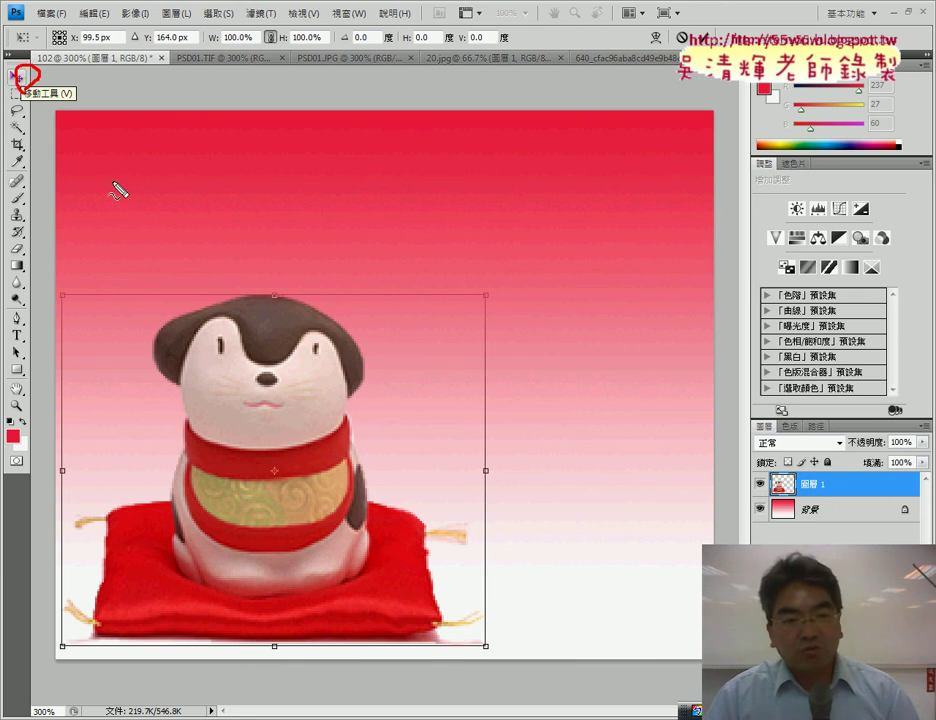
pyautogui.moveTo(24, 92); pyautogui.dragTo(55, 396)
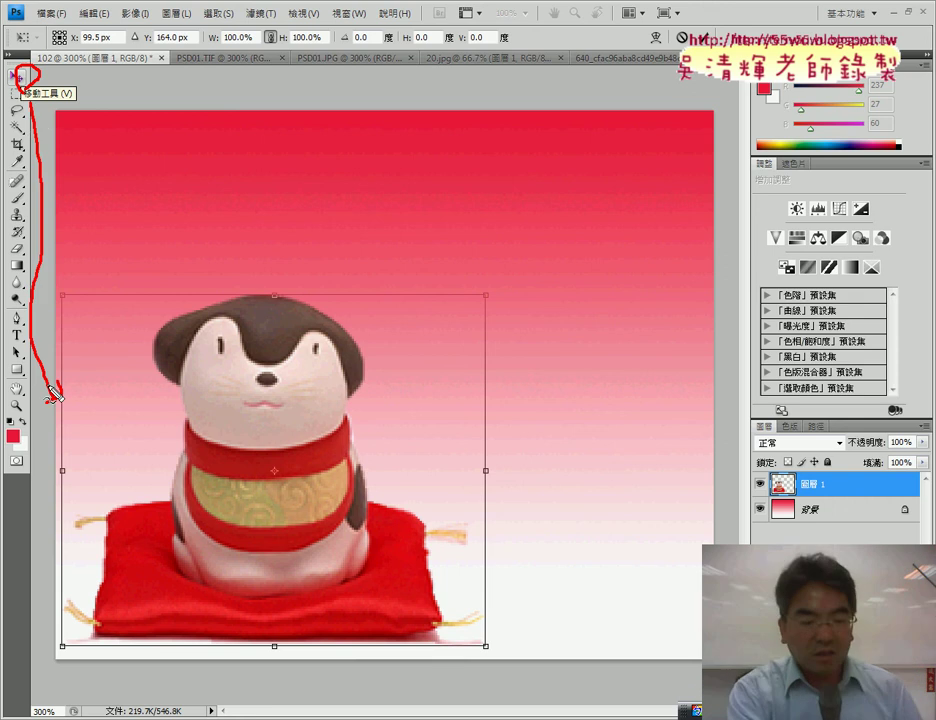
pyautogui.press('Escape')
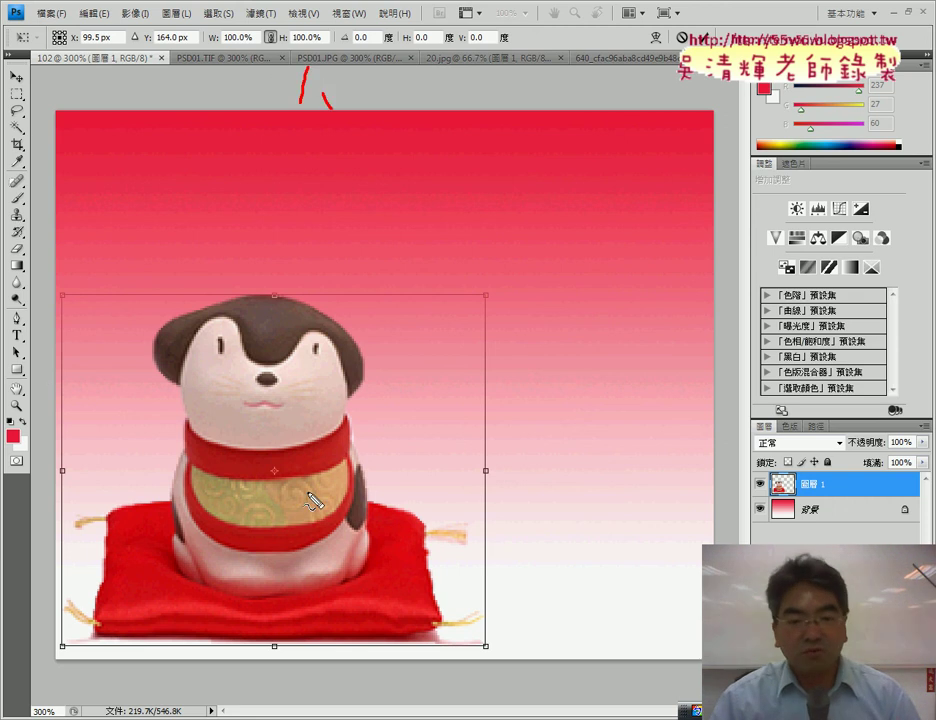
pyautogui.moveTo(108, 558)
pyautogui.mouseDown()
pyautogui.moveTo(393, 418)
pyautogui.moveTo(405, 560)
pyautogui.mouseUp()
pyautogui.moveTo(622, 439)
pyautogui.mouseDown()
pyautogui.moveTo(428, 464)
pyautogui.moveTo(390, 487)
pyautogui.mouseUp()
pyautogui.moveTo(455, 440); pyautogui.dragTo(472, 507)
pyautogui.press('Escape')
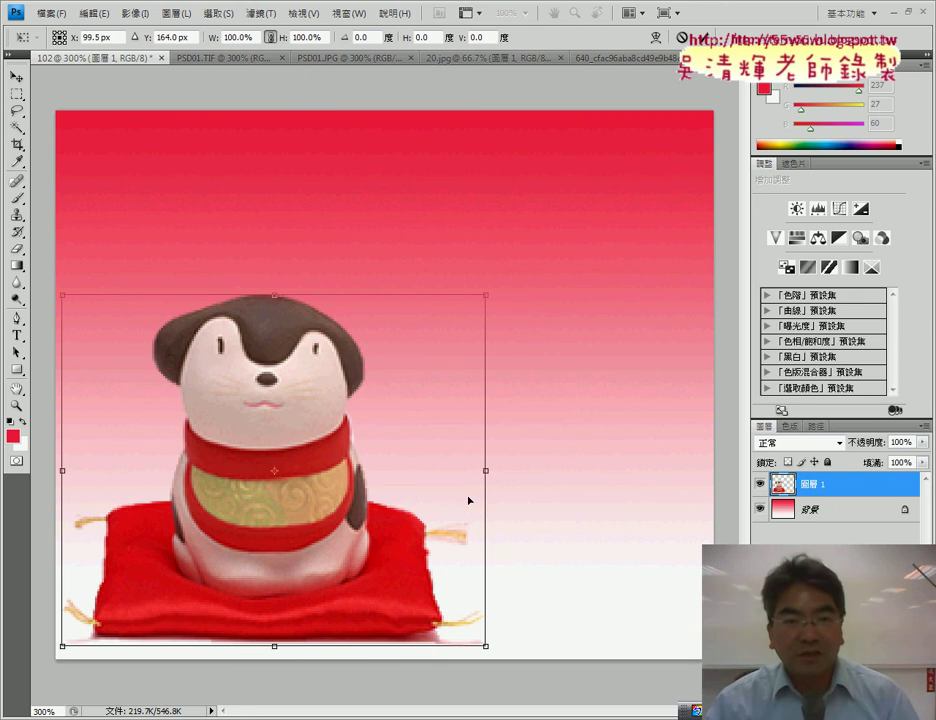
pyautogui.click(222, 57)
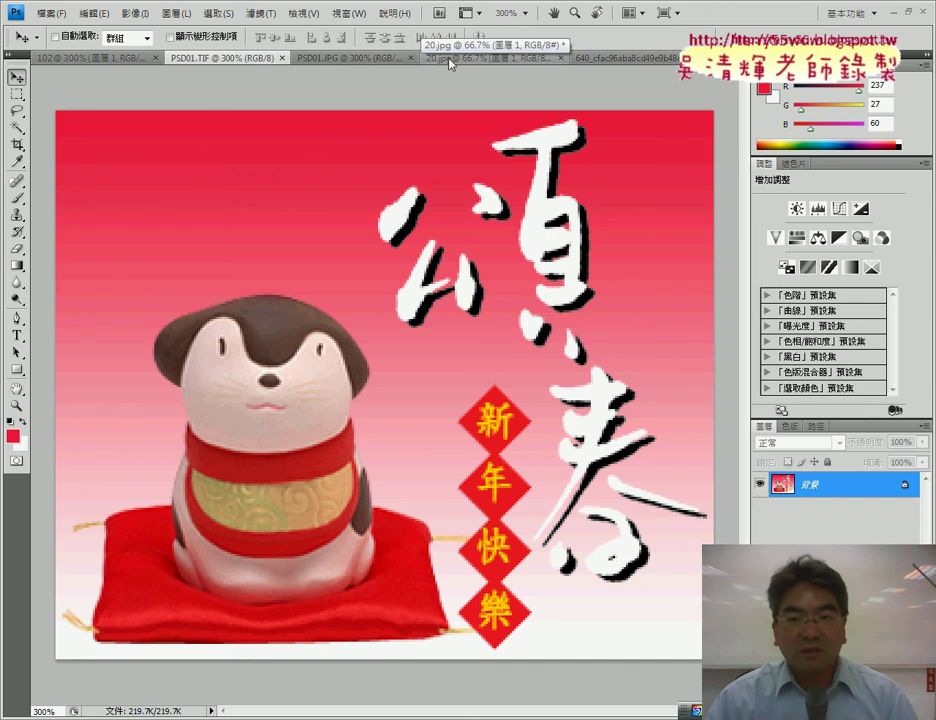
# Step: Close 20.jpg without saving and the 640_ portrait document, then return to Chrome
pyautogui.click(560, 58)
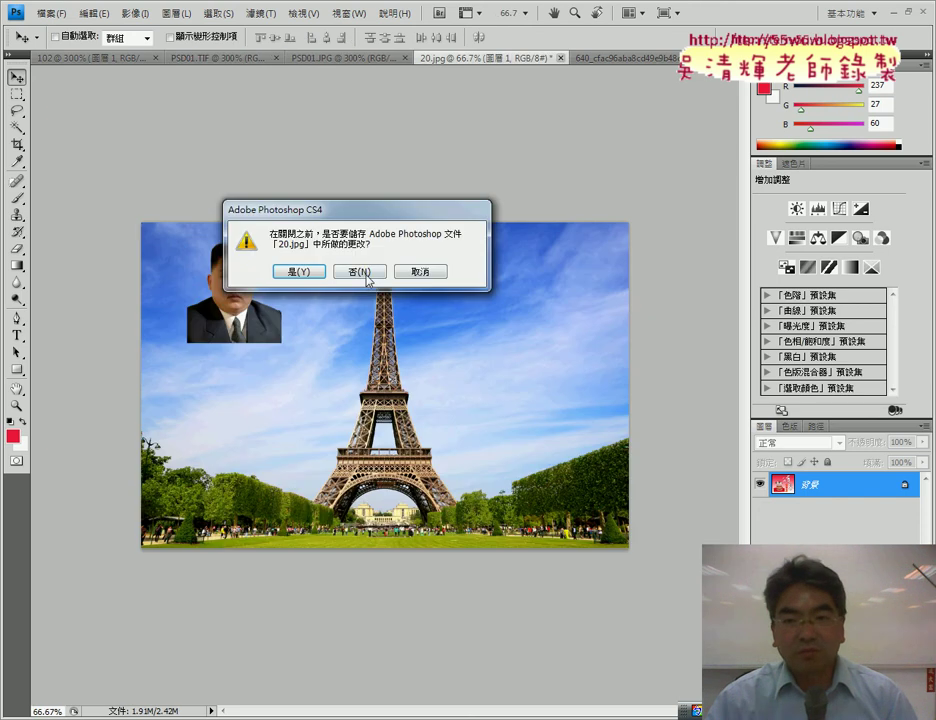
pyautogui.click(367, 213)
pyautogui.click(697, 58)
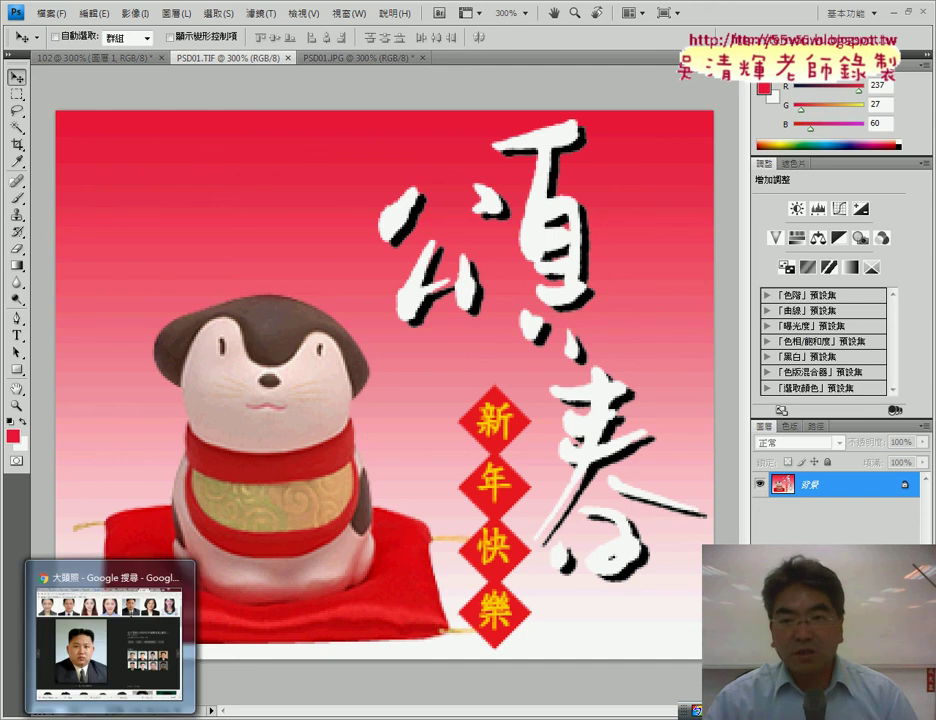
pyautogui.click(170, 640)
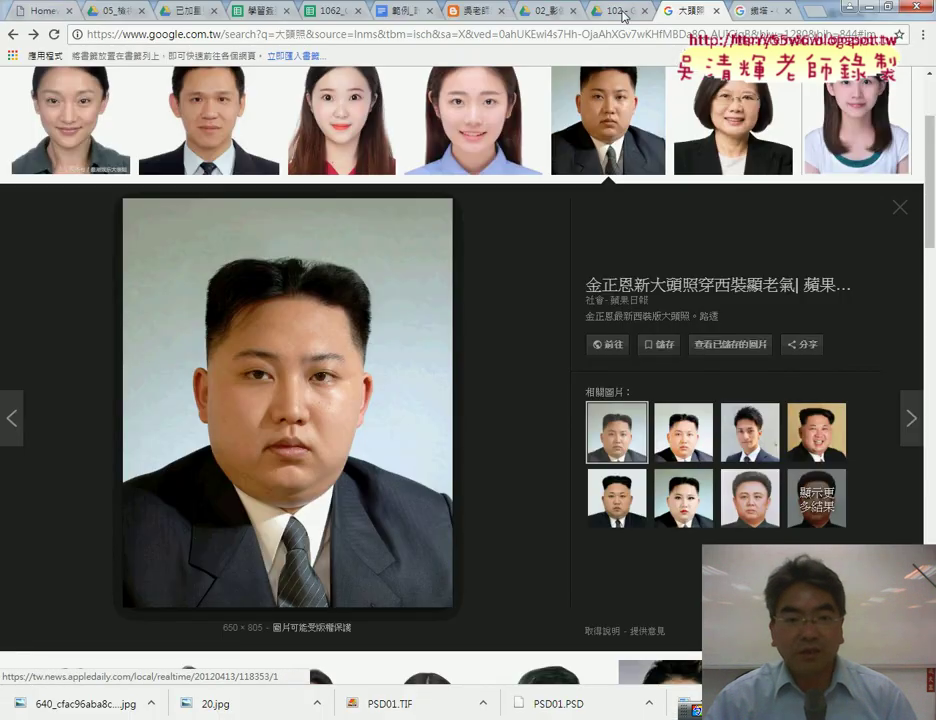
# Step: Download PSD01.PSD from the shared Google Drive folder and show it in its folder
pyautogui.click(620, 12)
pyautogui.click(268, 236)
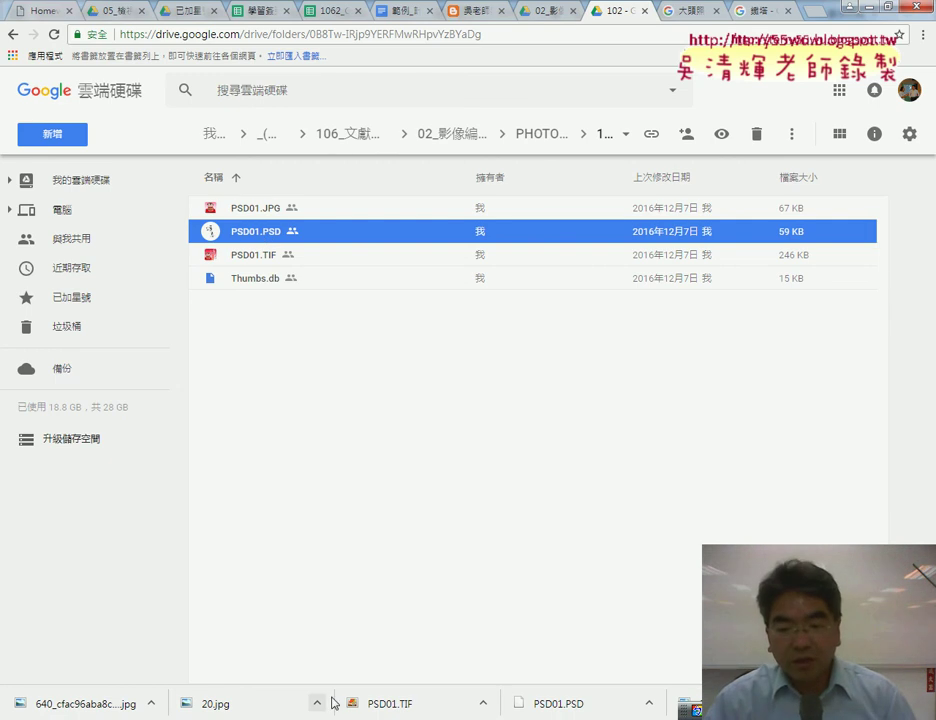
pyautogui.click(649, 703)
pyautogui.click(677, 656)
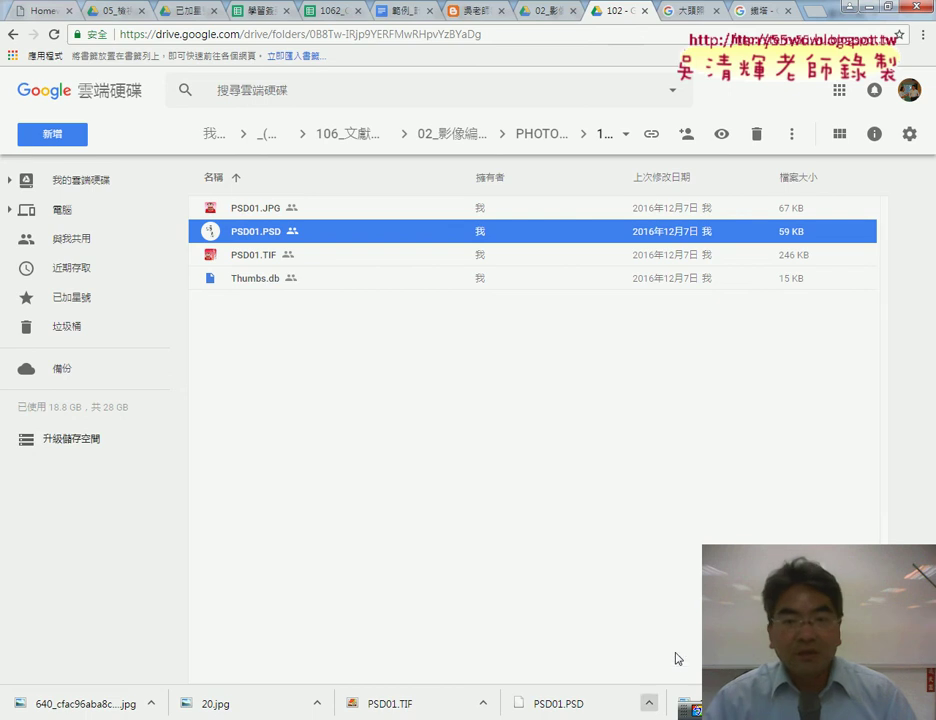
# Step: Open PSD01.PSD in Photoshop and place its tab right after the dog card
pyautogui.click(869, 12)
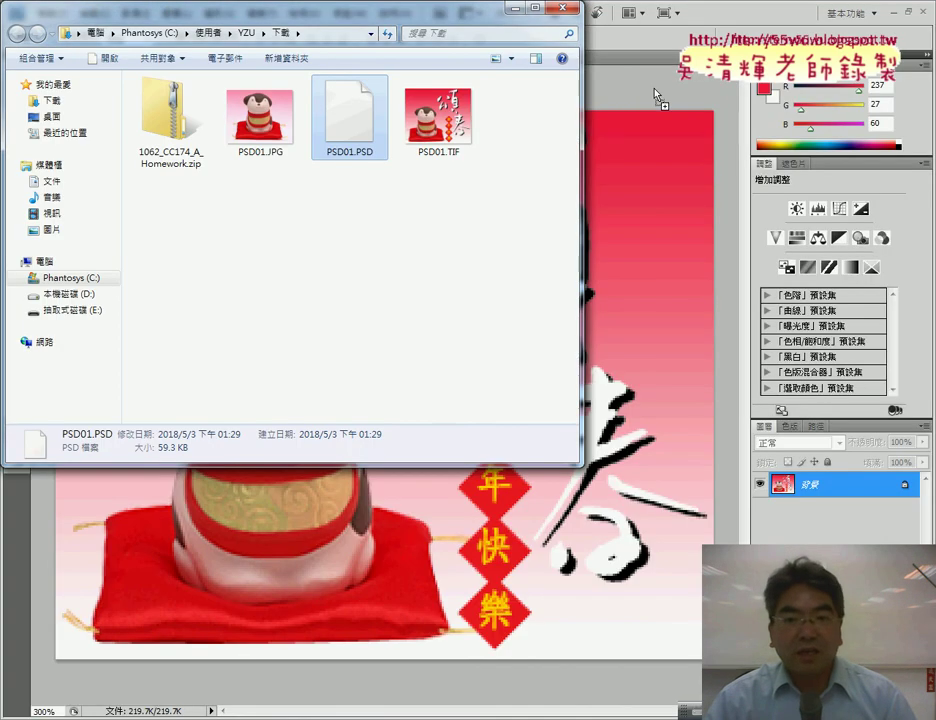
pyautogui.moveTo(505, 63); pyautogui.dragTo(655, 94)
pyautogui.moveTo(517, 58); pyautogui.dragTo(254, 64)
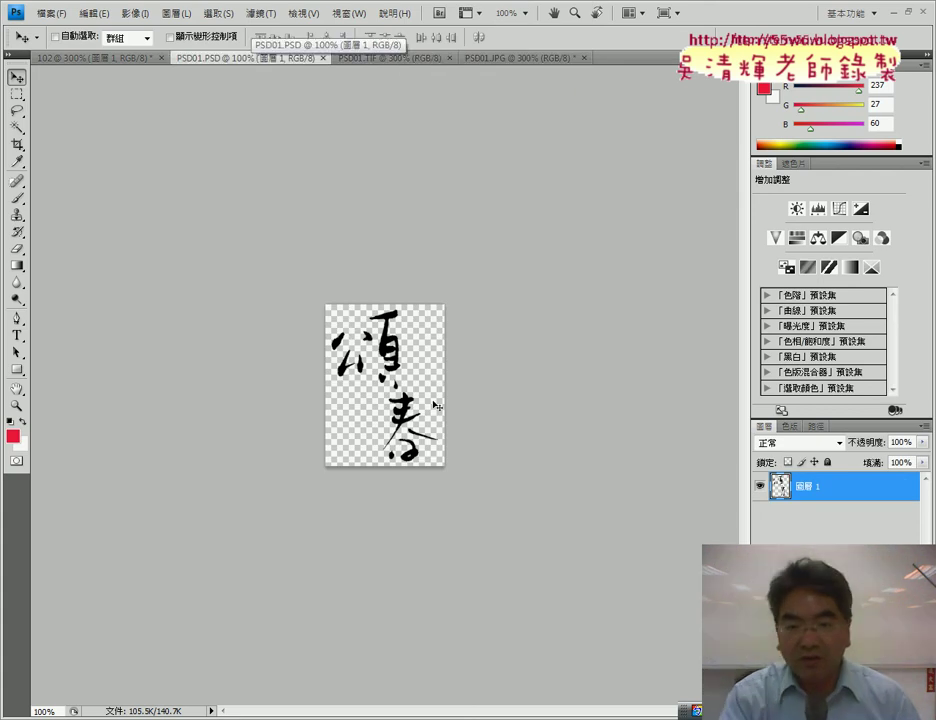
# Step: Zoom PSD01.PSD to 300%, compare it with the PSD01.TIF reference, and finish on document 102
pyautogui.hotkey('ctrl', '+')
pyautogui.hotkey('ctrl', '+')
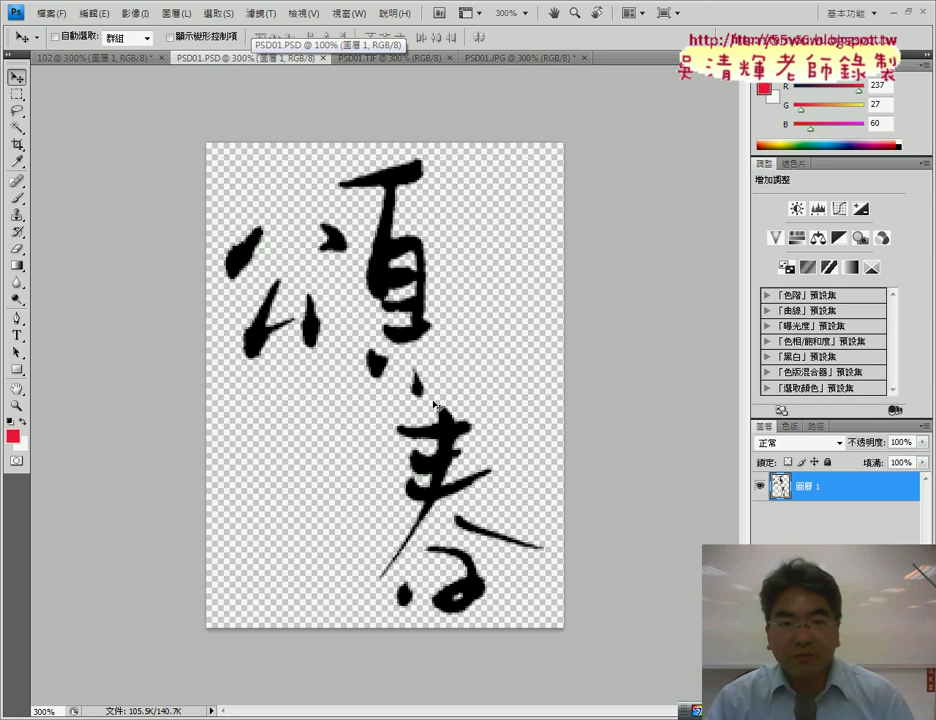
pyautogui.click(90, 58)
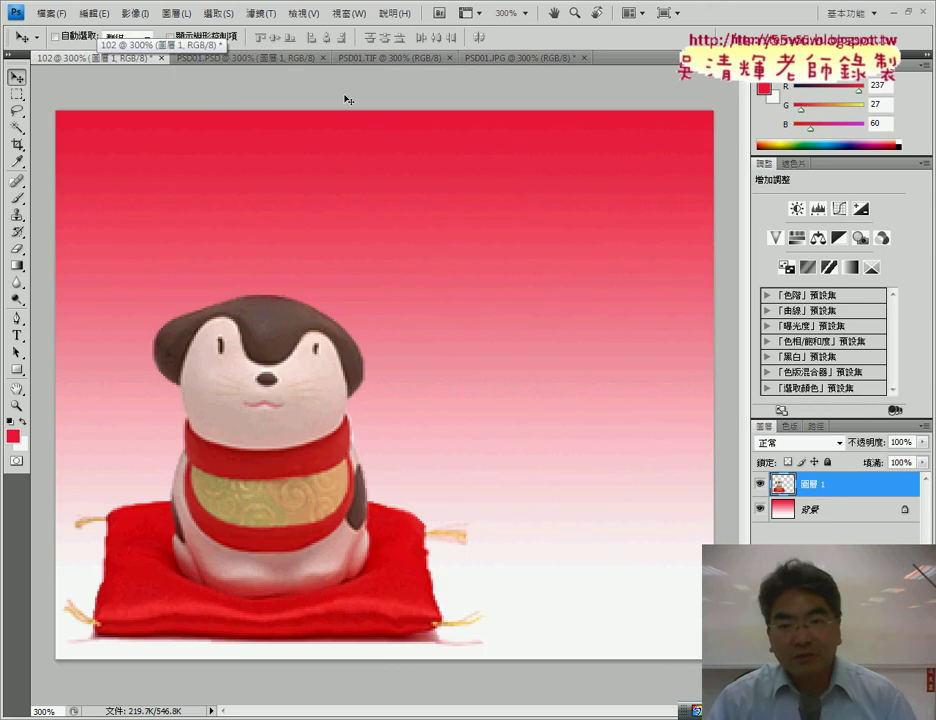
pyautogui.click(385, 58)
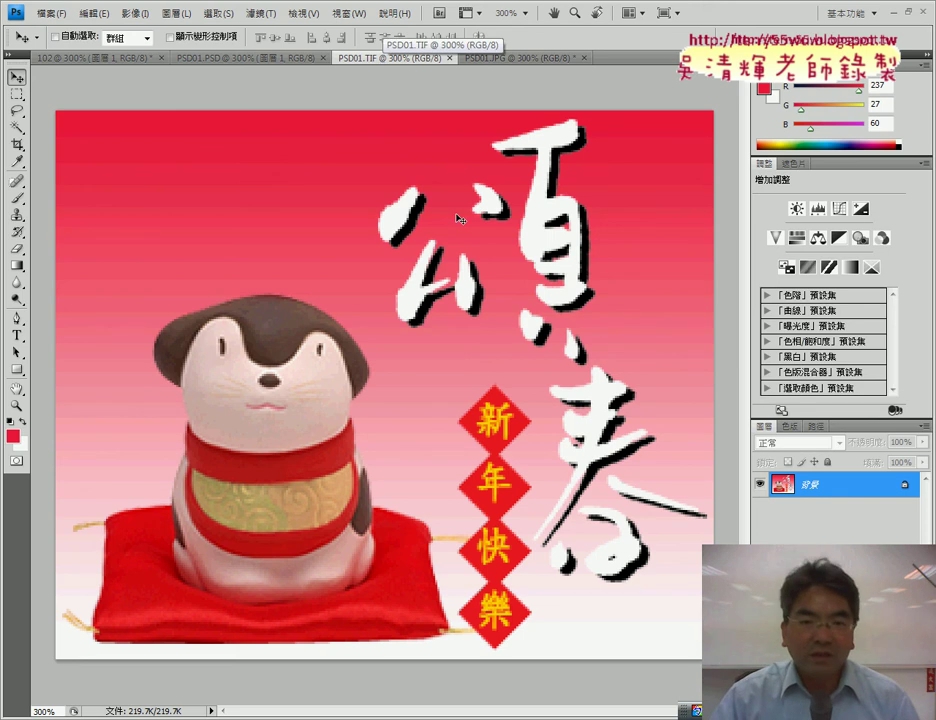
pyautogui.click(228, 58)
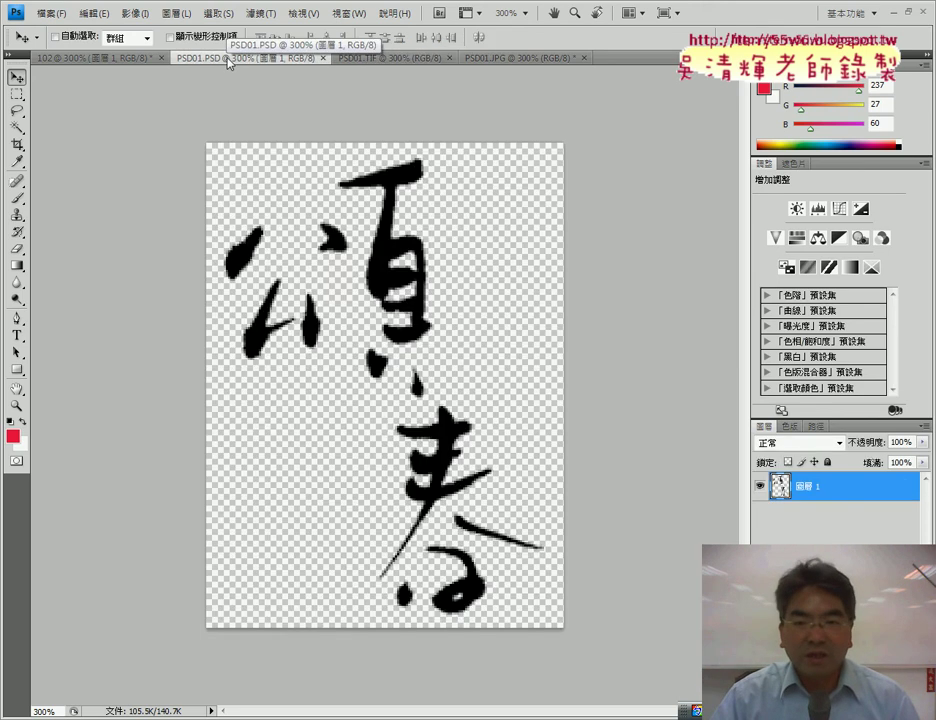
pyautogui.click(385, 58)
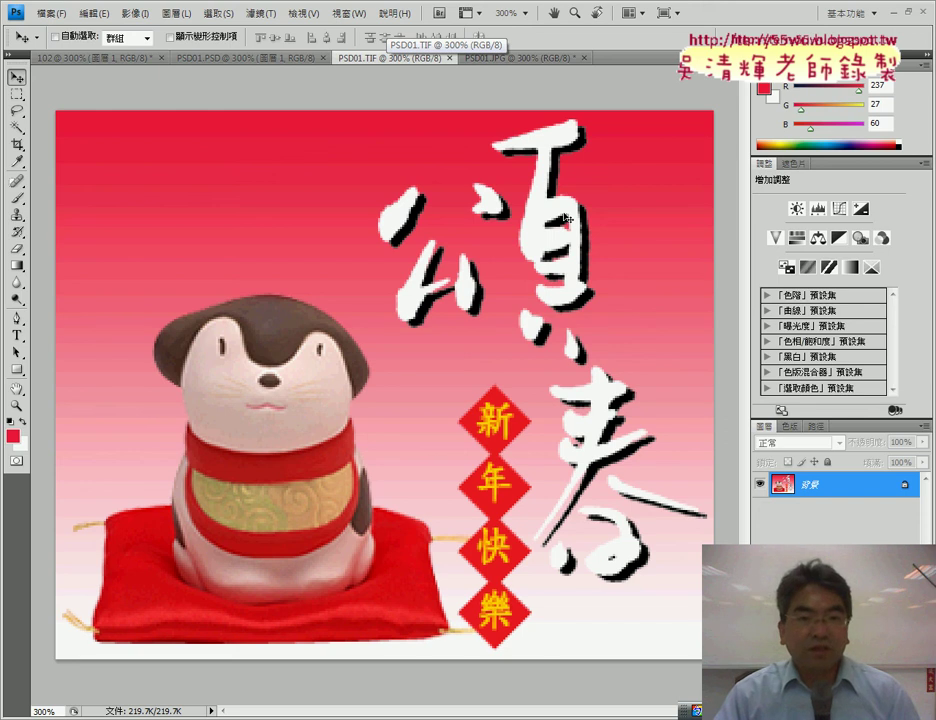
pyautogui.click(255, 59)
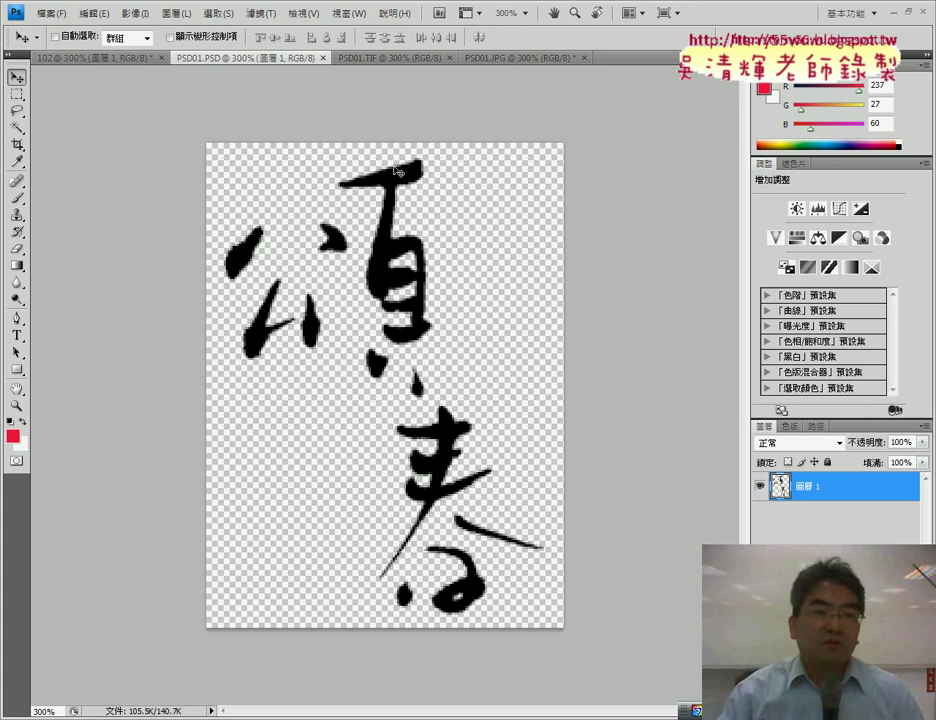
pyautogui.click(90, 58)
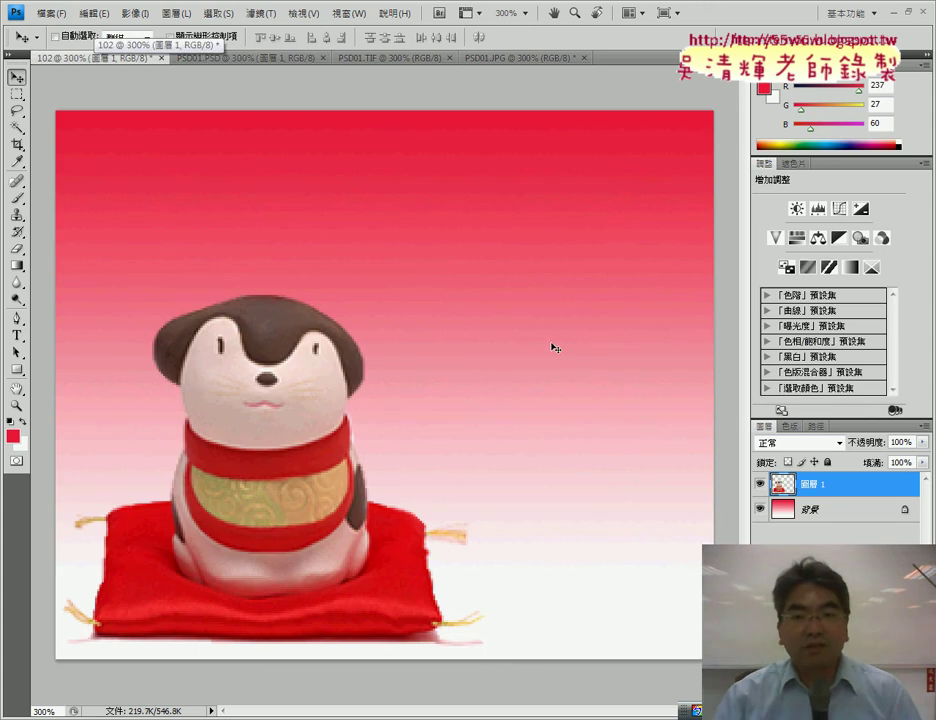